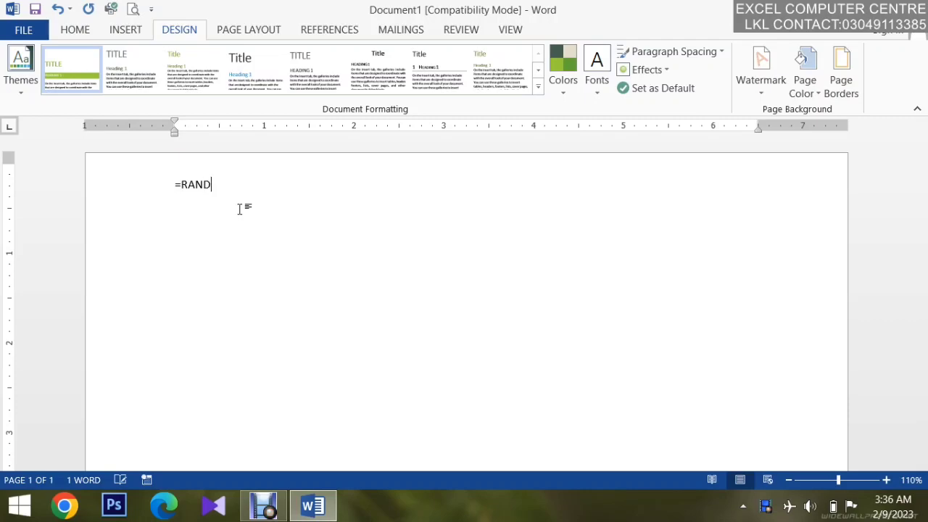
Fill the blank document with sample paragraphs using the =RAND function and return to the start of the text.
key("Return")
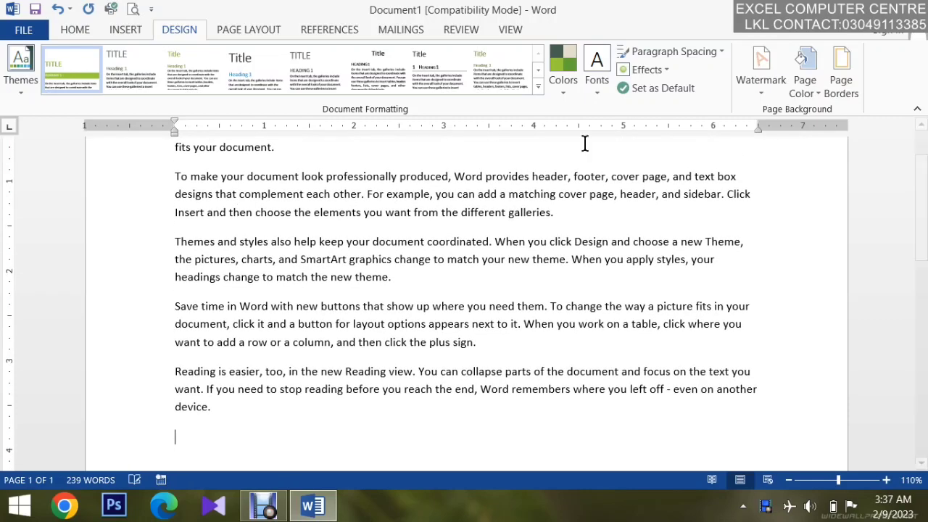
left_click_drag(927, 245, 927, 197)
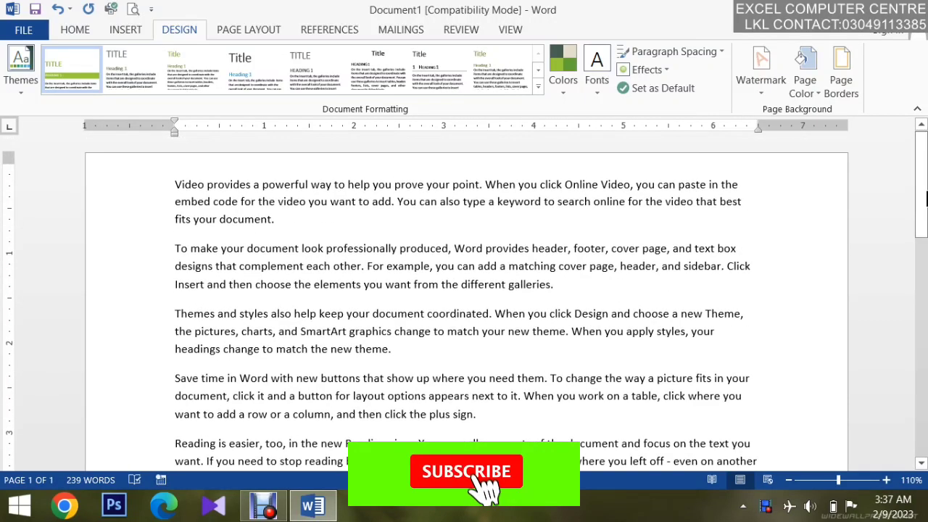
left_click(321, 328)
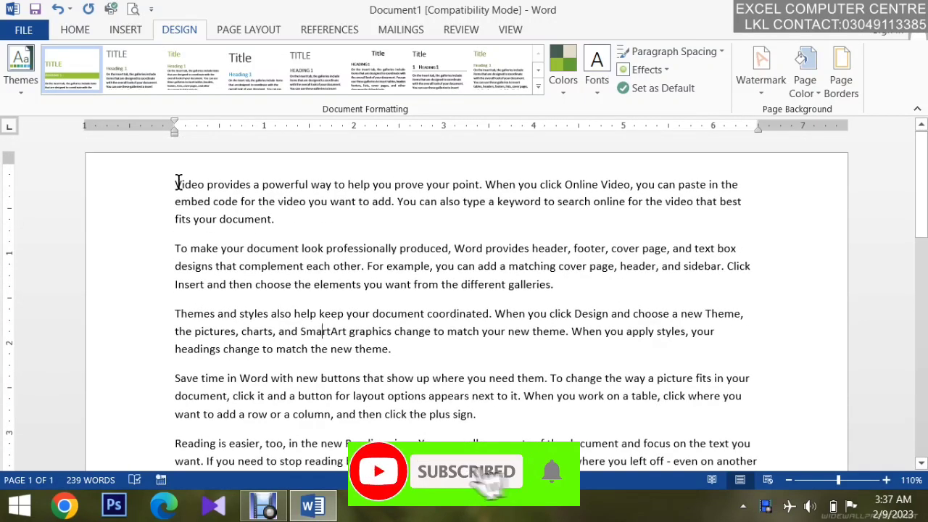
Select all the document text and try the Facet theme followed by the Slice theme.
left_click(21, 97)
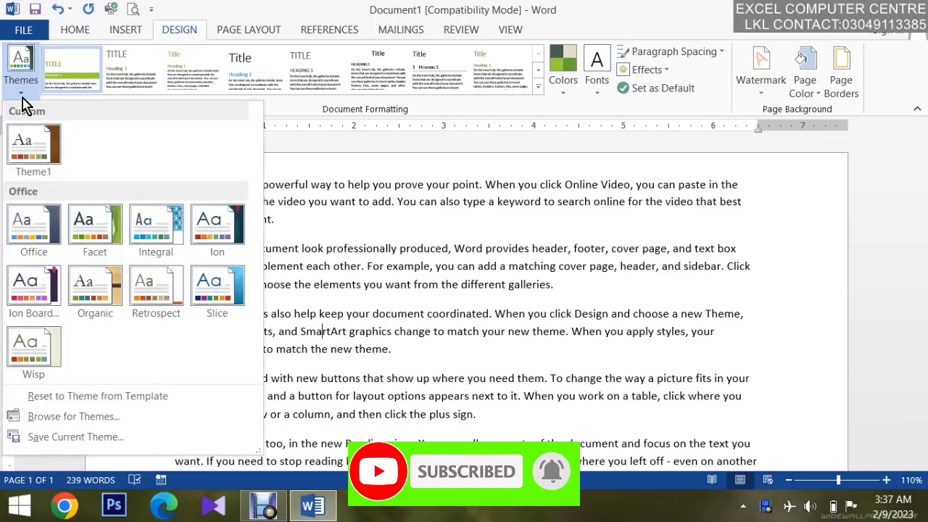
left_click(501, 287)
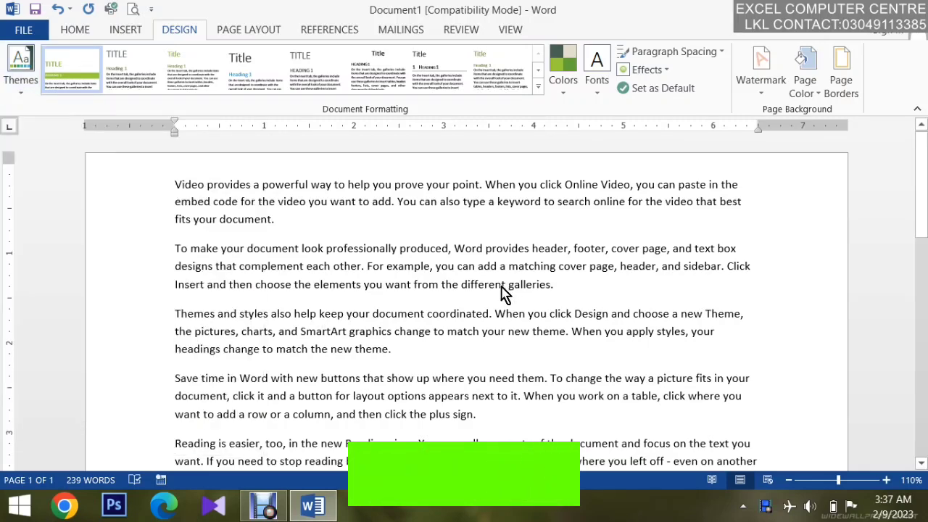
key("ctrl+a")
left_click(21, 72)
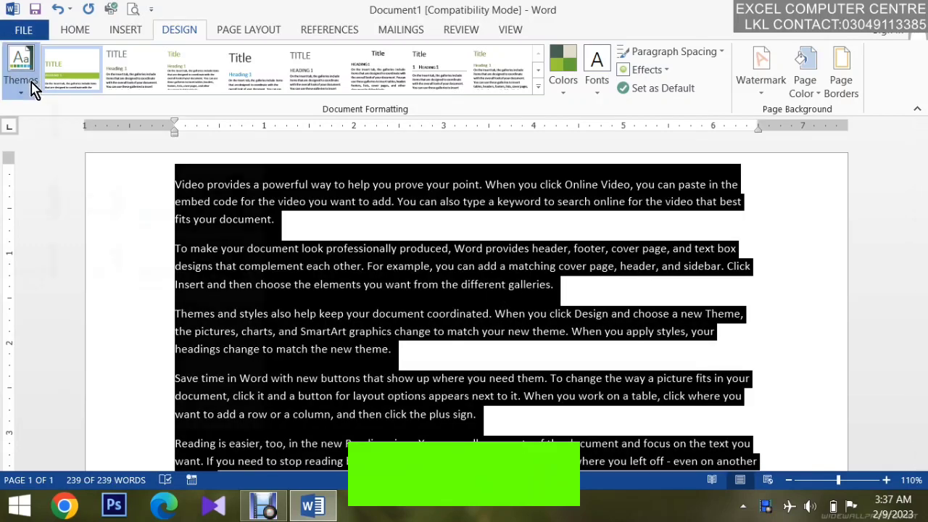
left_click(107, 240)
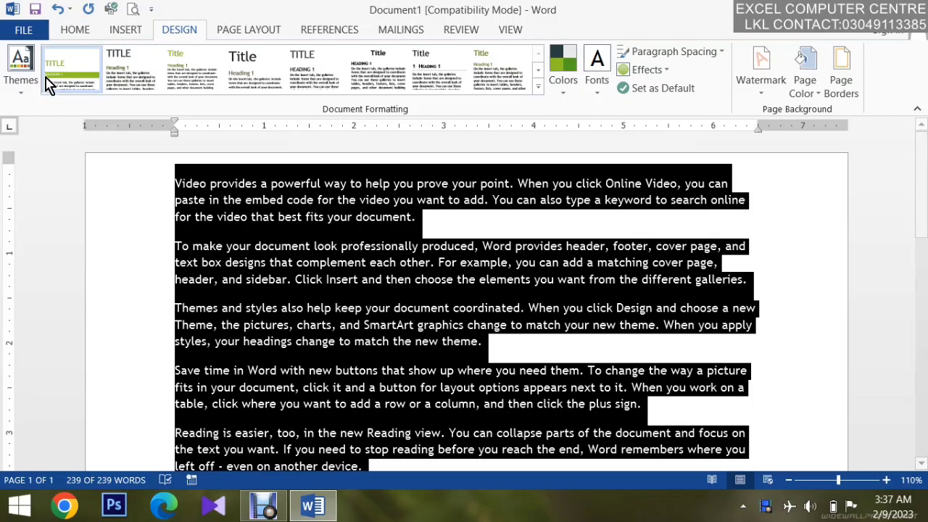
left_click(21, 73)
left_click(216, 282)
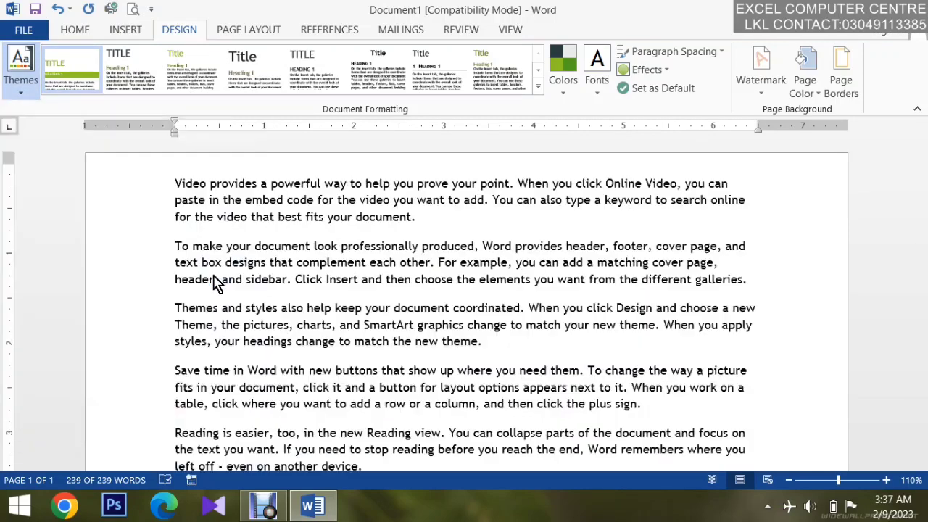
Apply the Wisp theme to the document and save the current theme as Theme2.
left_click(39, 72)
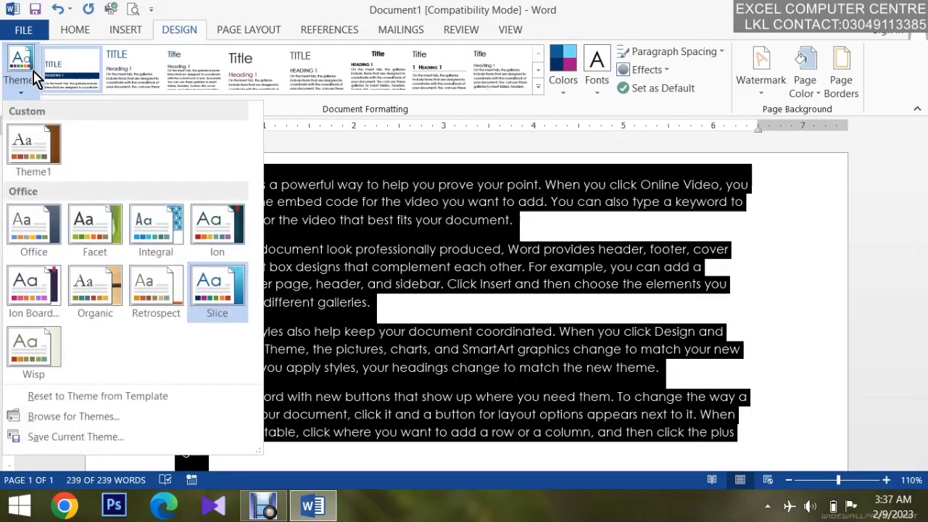
left_click(36, 374)
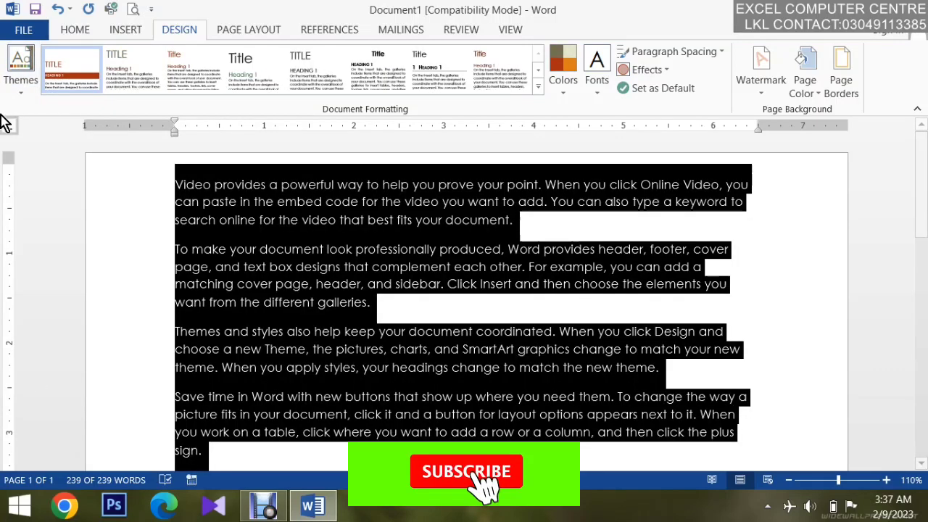
left_click(16, 88)
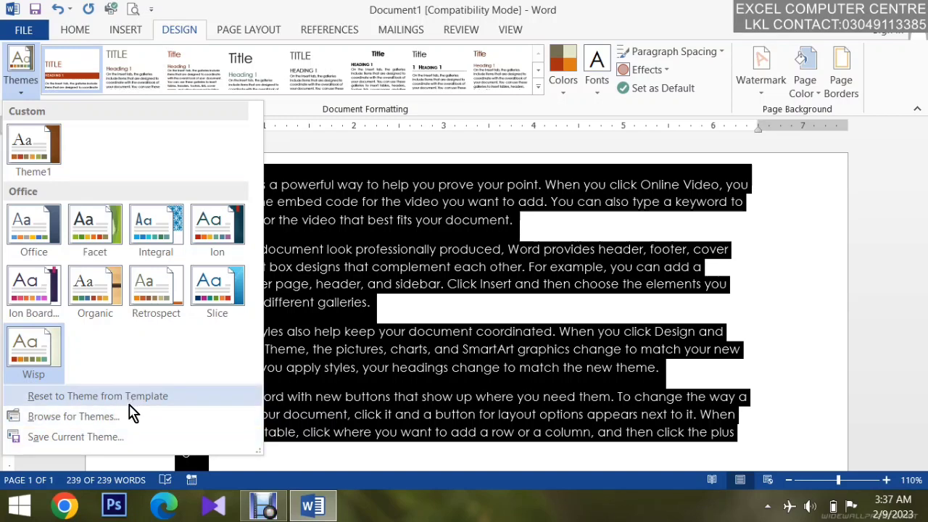
left_click(91, 446)
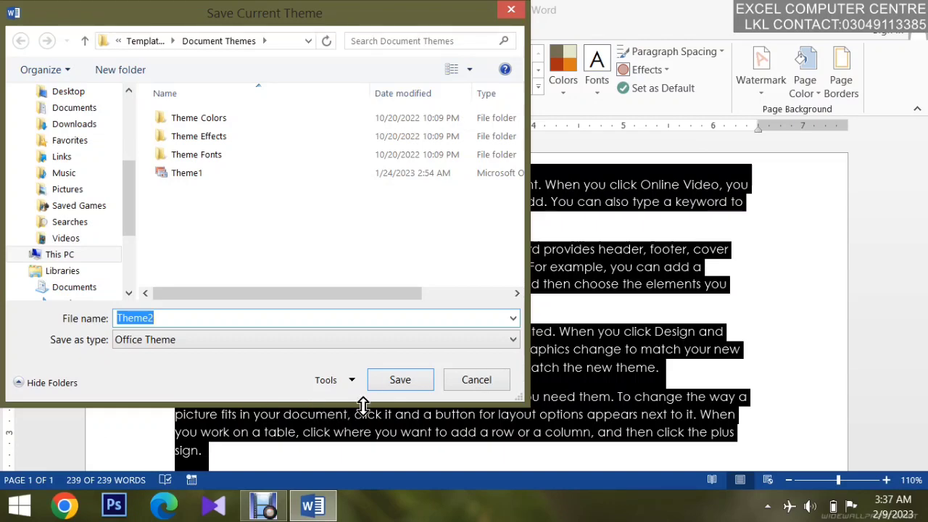
left_click(375, 380)
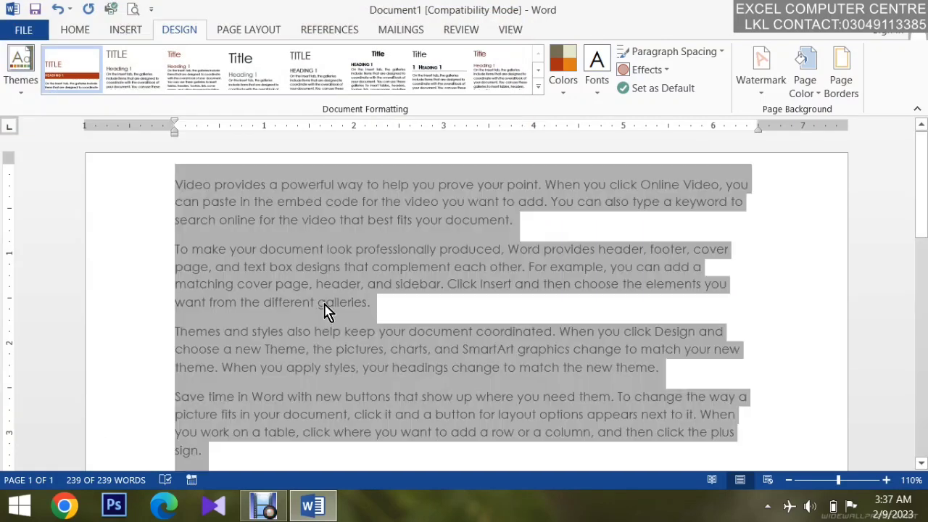
Select the first four paragraphs and browse for a theme, applying the one from the EXCEL file in Documents.
left_click(325, 305)
left_click_drag(214, 462, 153, 176)
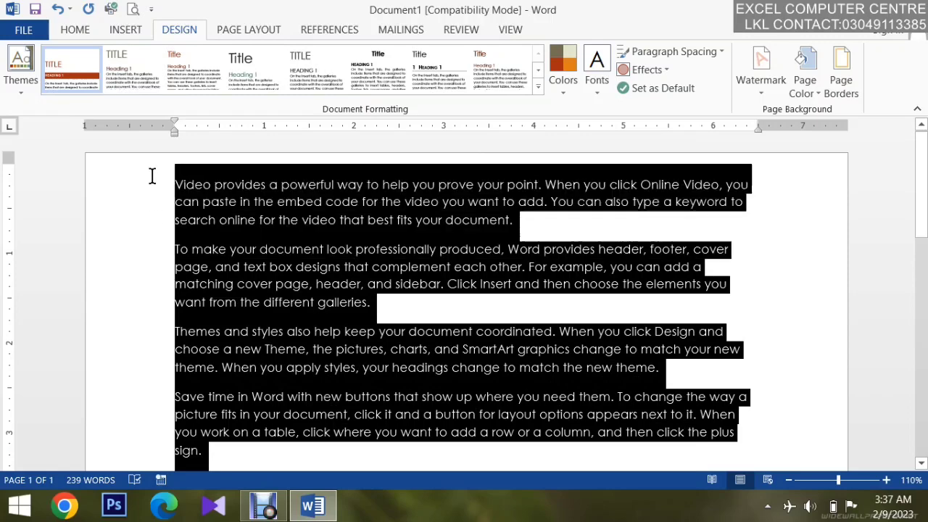
left_click(18, 69)
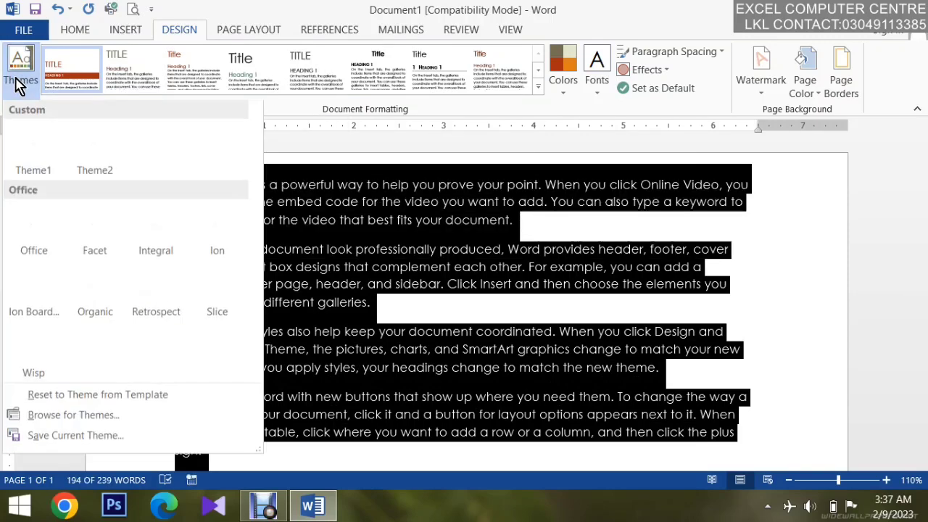
left_click(61, 417)
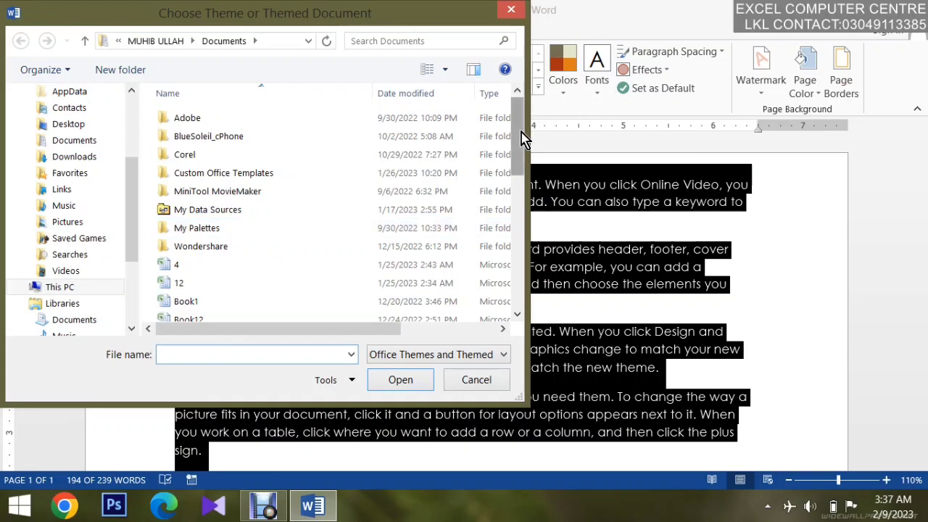
left_click_drag(518, 138, 518, 216)
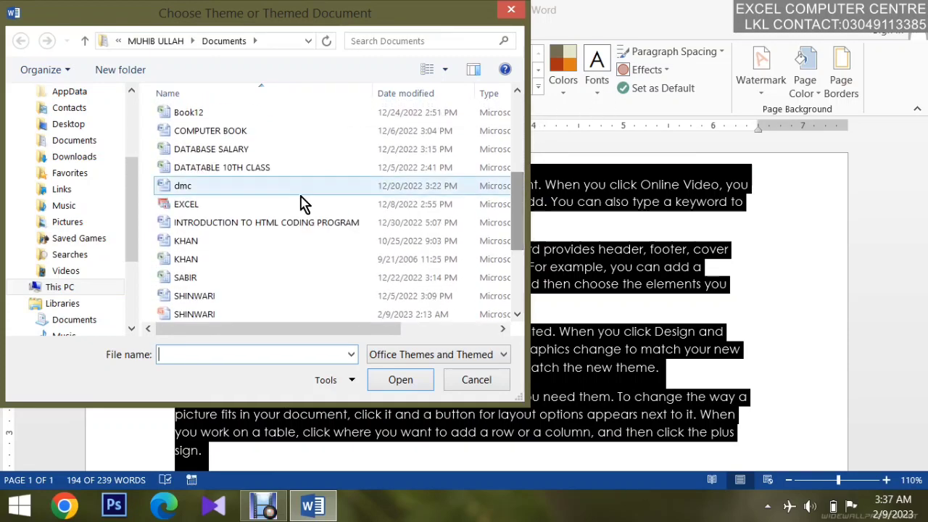
left_click(242, 205)
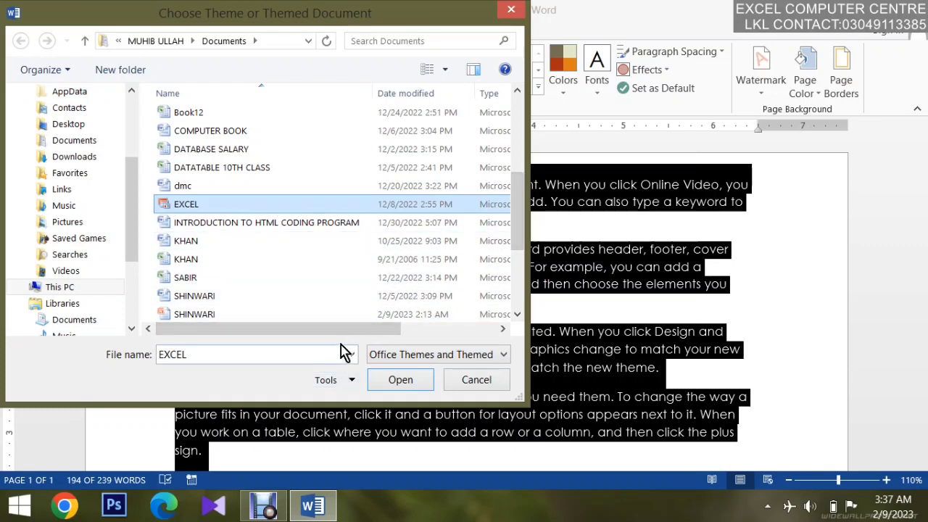
left_click_drag(348, 330, 242, 336)
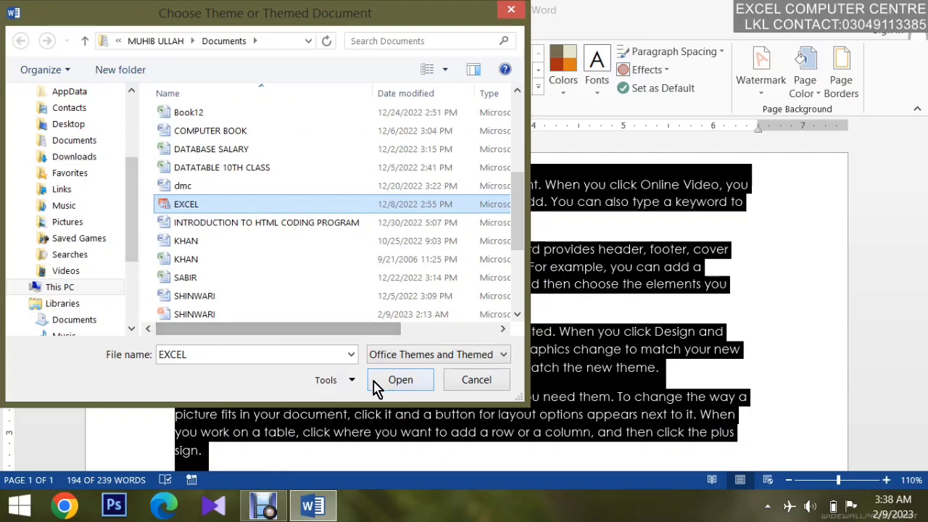
left_click(399, 380)
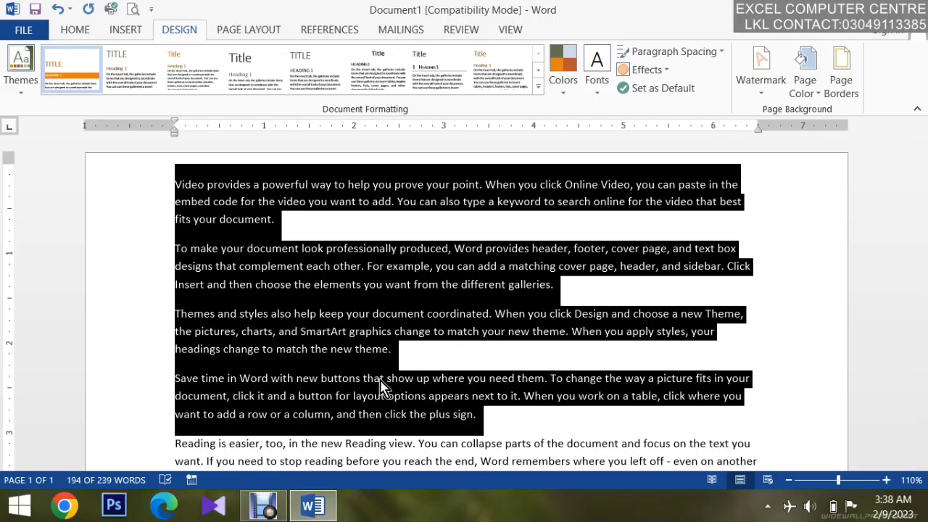
Try several document formatting style sets, ending with the built-in set that has a shaded orange heading band.
left_click(132, 91)
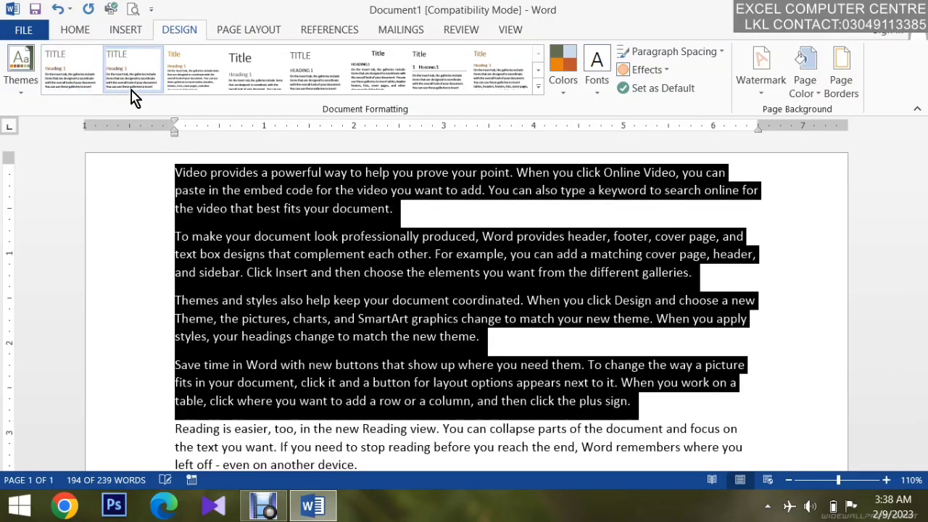
left_click(198, 94)
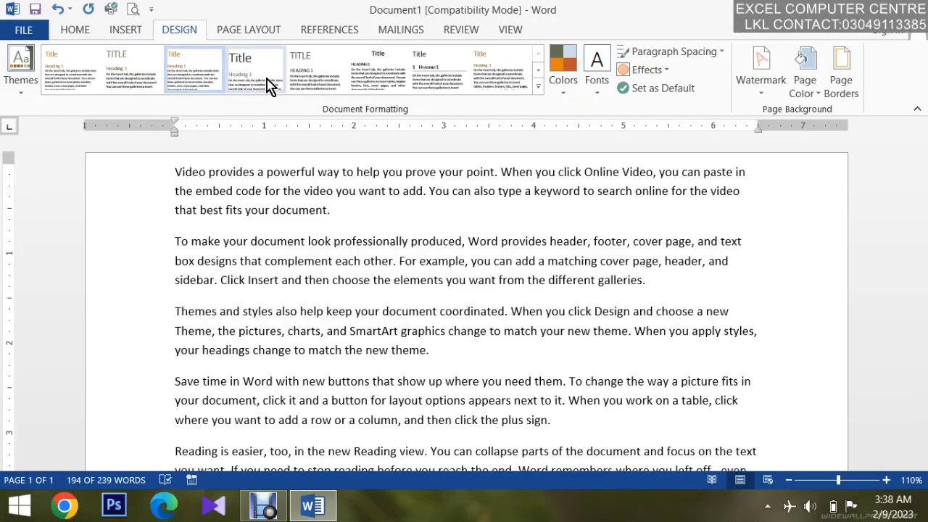
left_click(324, 84)
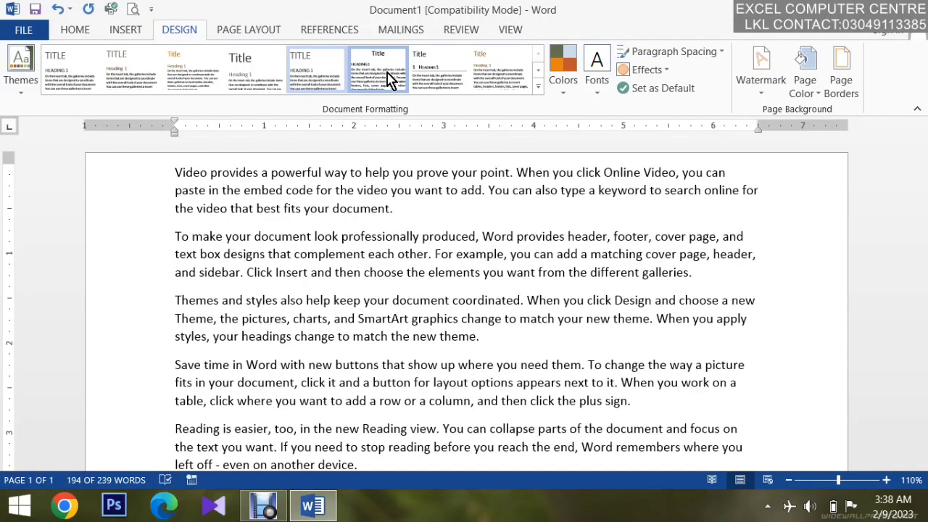
left_click(539, 88)
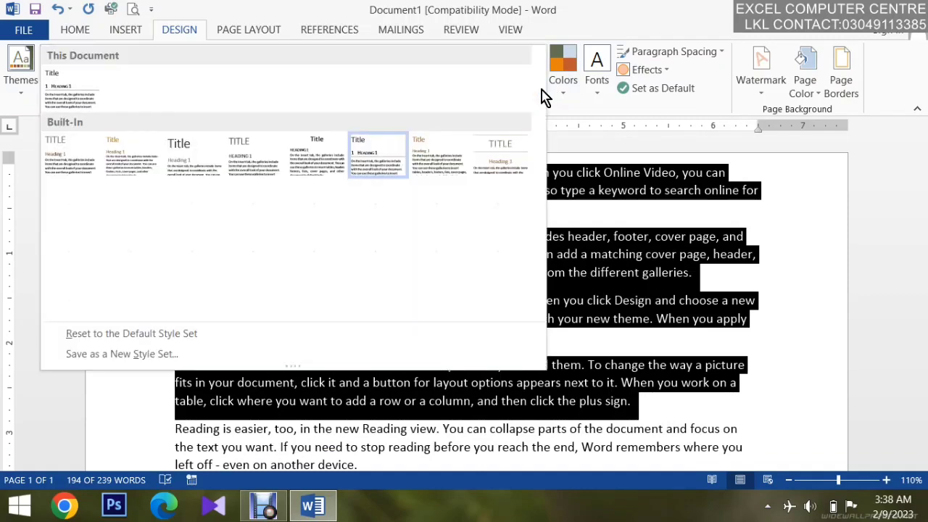
left_click(275, 267)
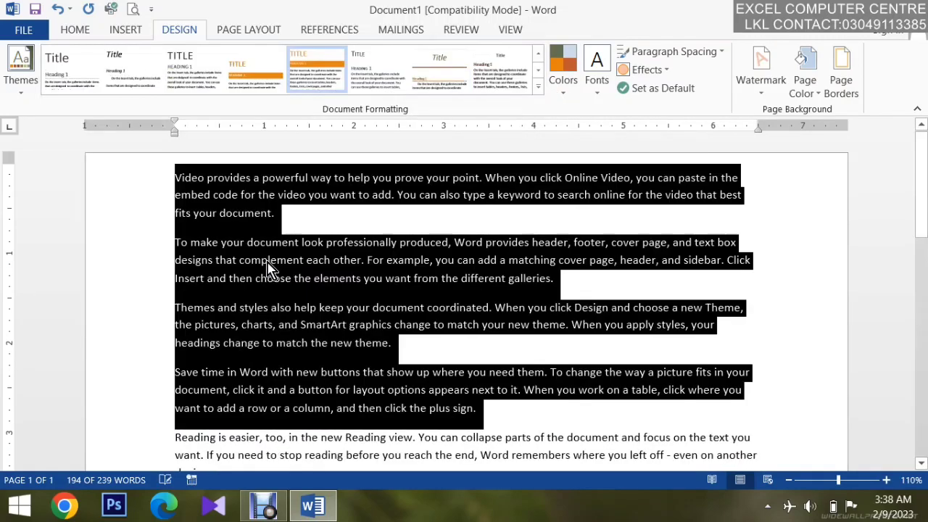
Set the theme colors to Yellow Orange and replace them with the Violet color set.
left_click(565, 93)
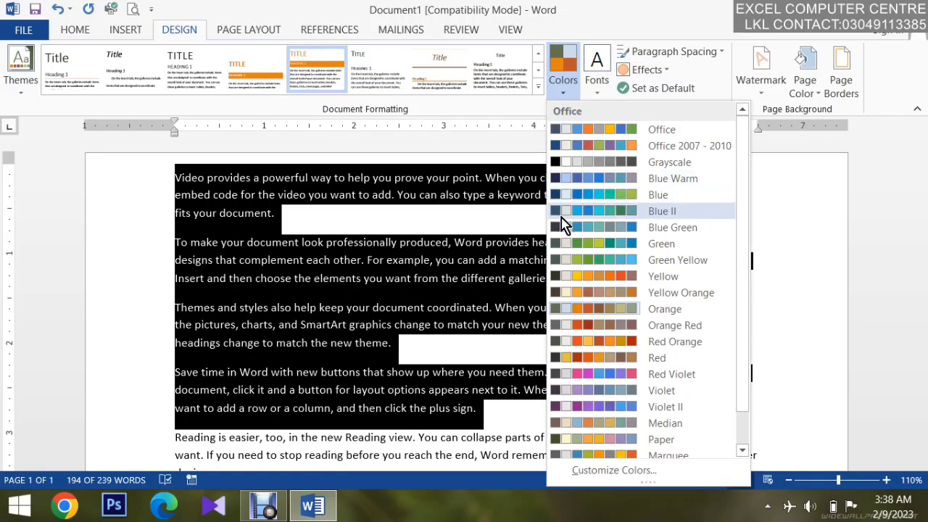
left_click(570, 293)
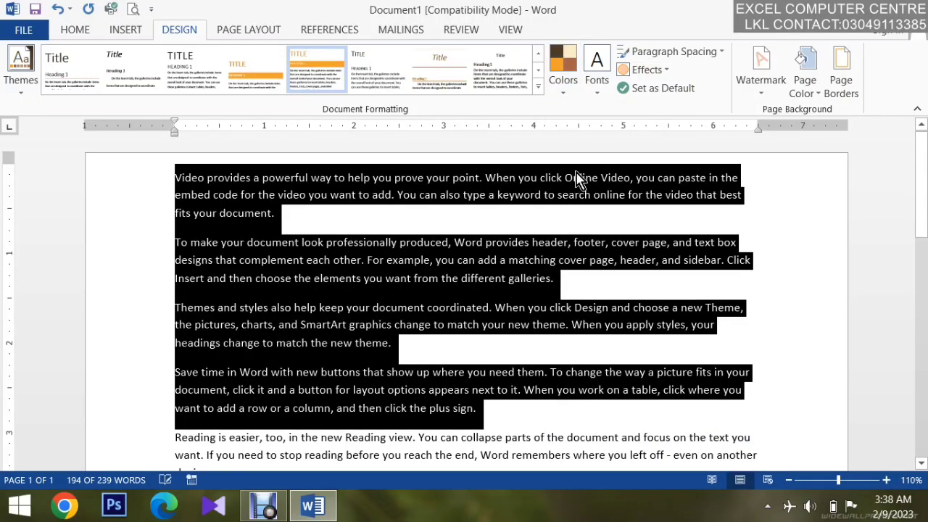
left_click(564, 88)
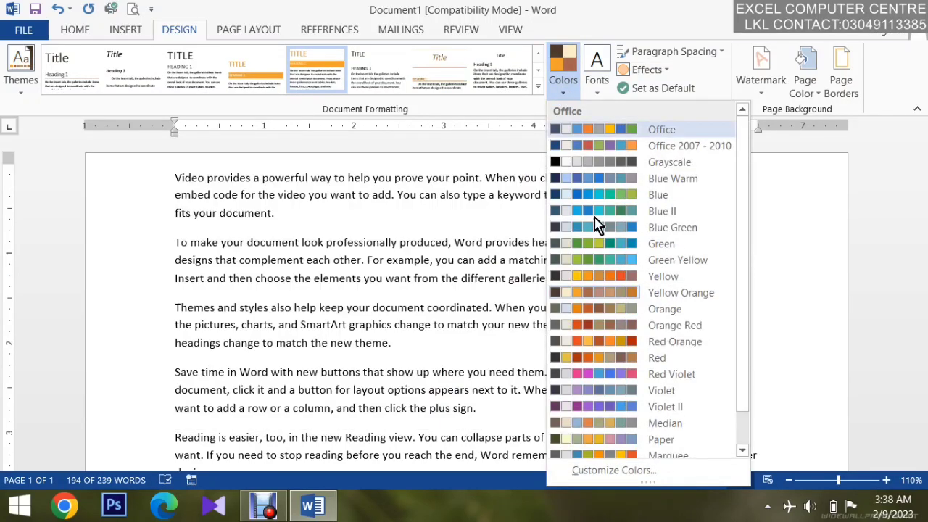
left_click(592, 391)
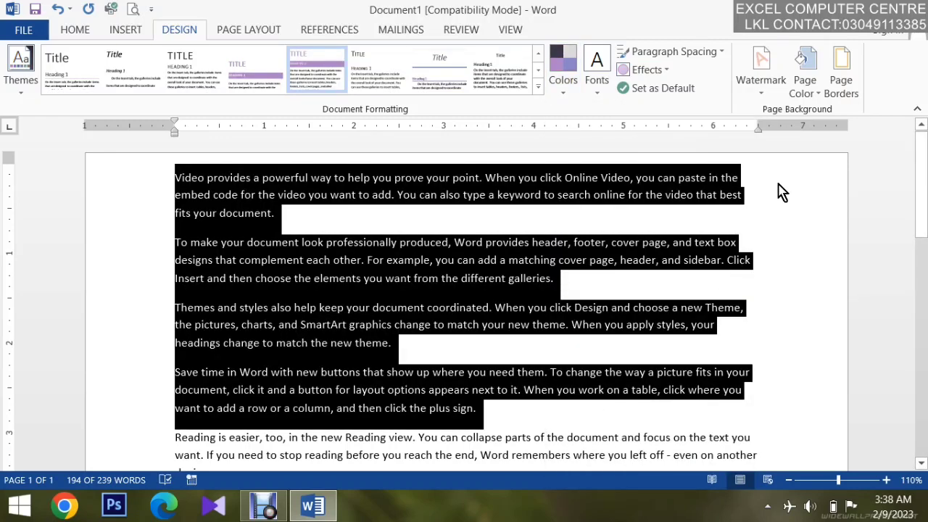
Set the theme fonts to the Office pair and replace them with the Calibri font set.
left_click(596, 94)
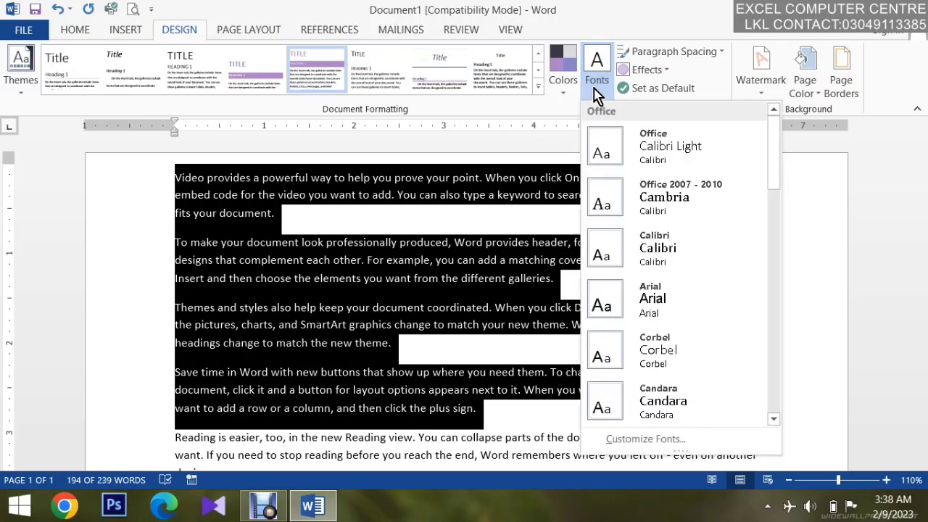
left_click(628, 150)
left_click(594, 77)
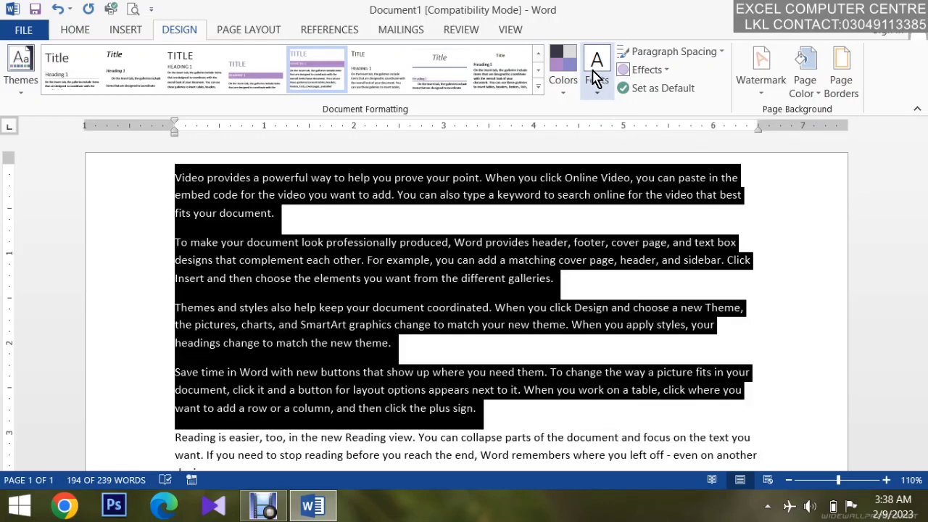
left_click(629, 243)
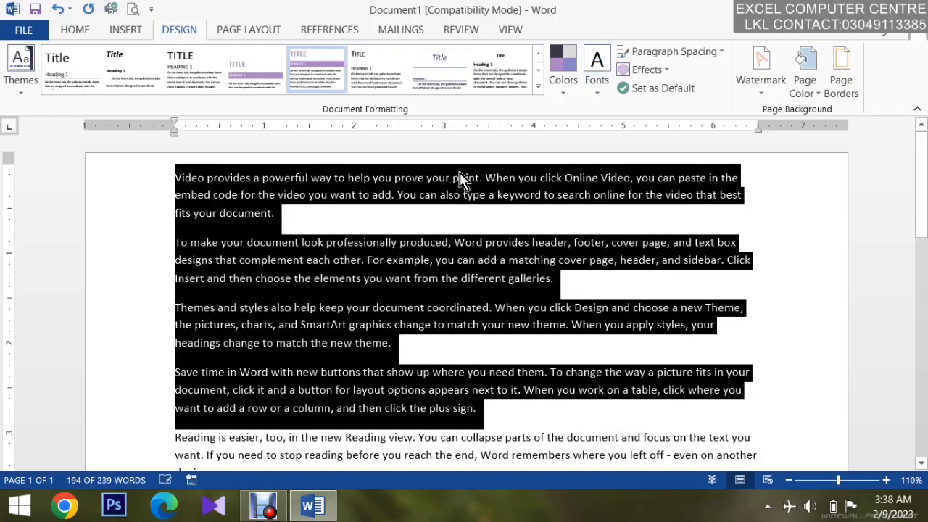
Change the font of the selected paragraphs to the Calibri (Headings) theme font.
left_click(90, 31)
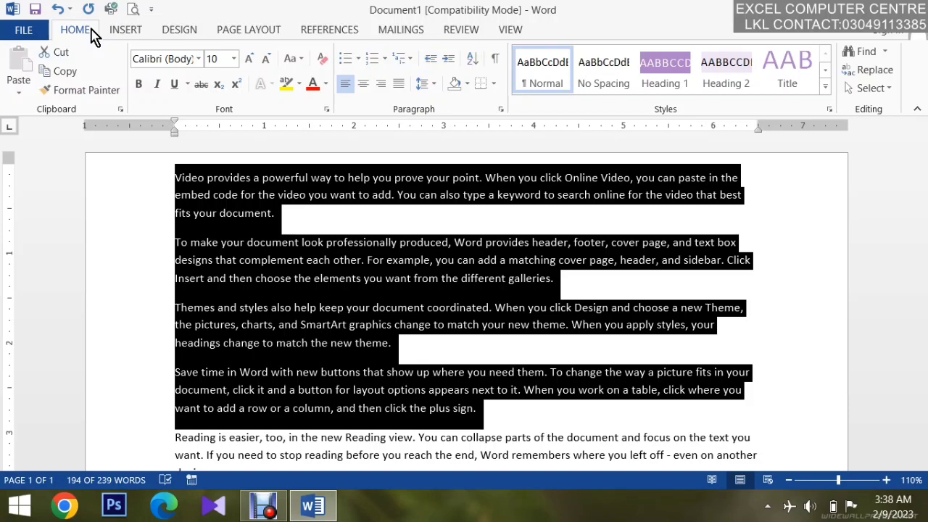
left_click(198, 60)
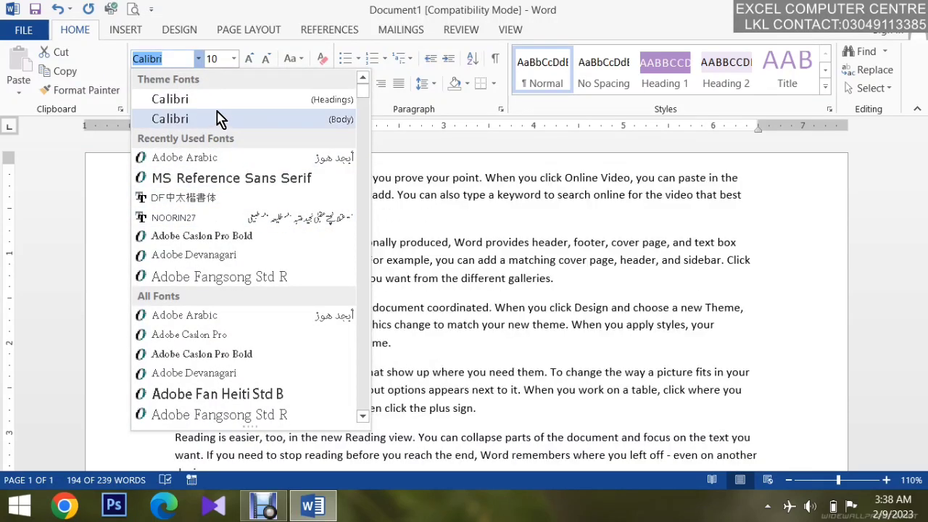
left_click(212, 101)
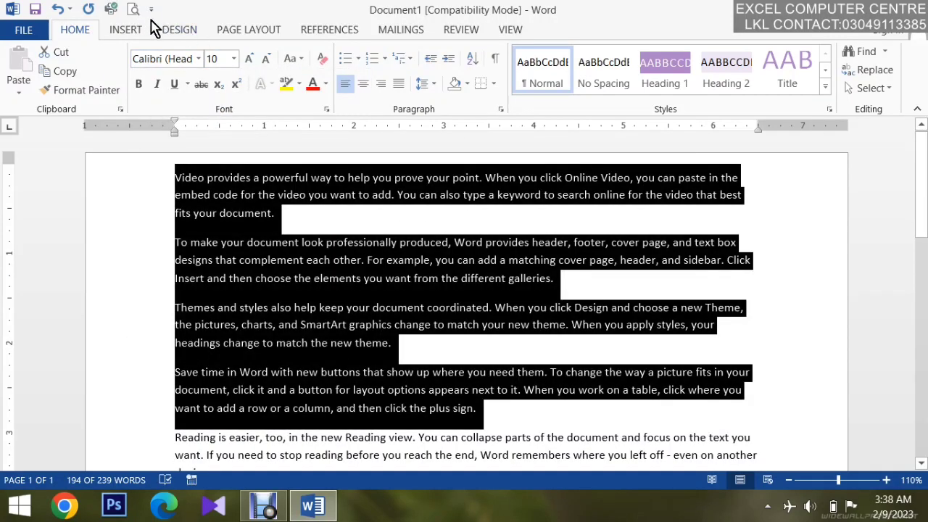
Try the Cambria theme font set and replace it with the Franklin Gothic set.
left_click(179, 30)
left_click(596, 77)
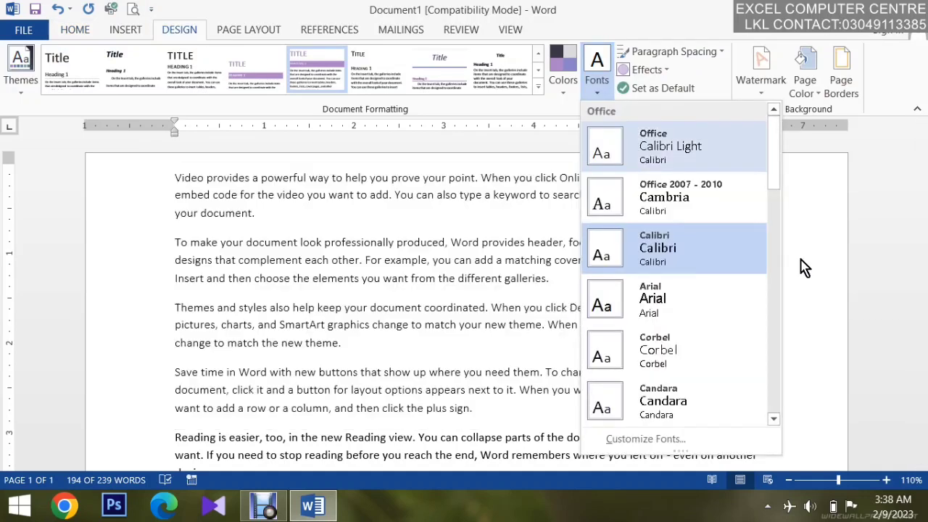
left_click_drag(775, 186, 776, 272)
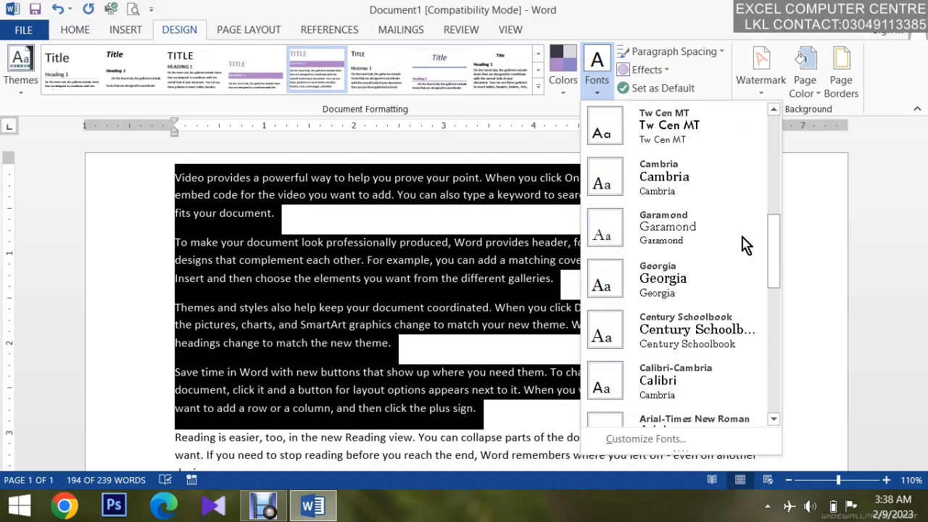
left_click(681, 201)
left_click(597, 76)
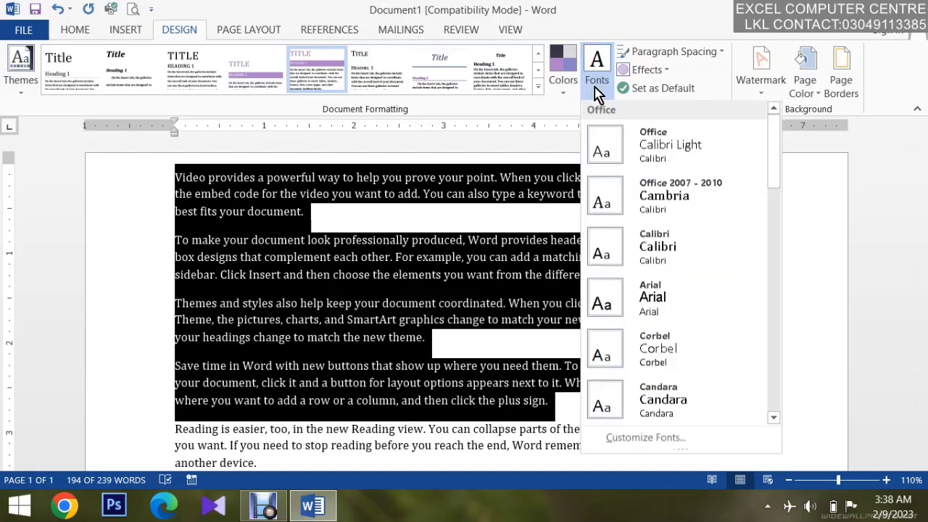
left_click_drag(774, 145, 774, 220)
left_click(734, 257)
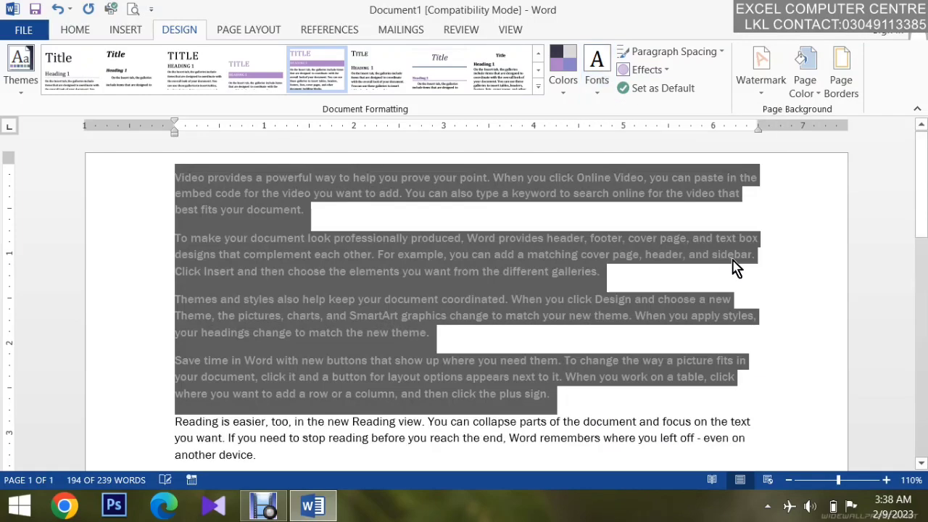
Set the document's theme fonts to the Arial-Times New Roman pair.
left_click(597, 76)
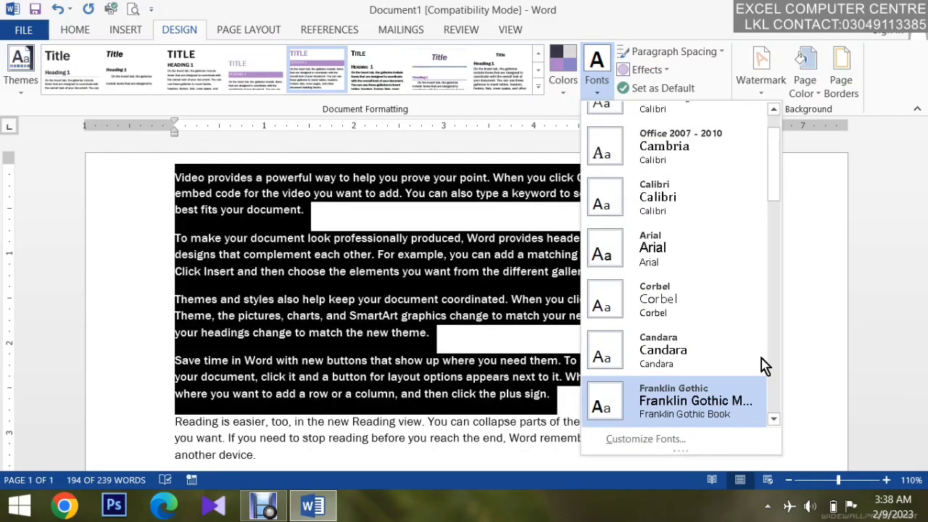
left_click_drag(773, 138, 771, 296)
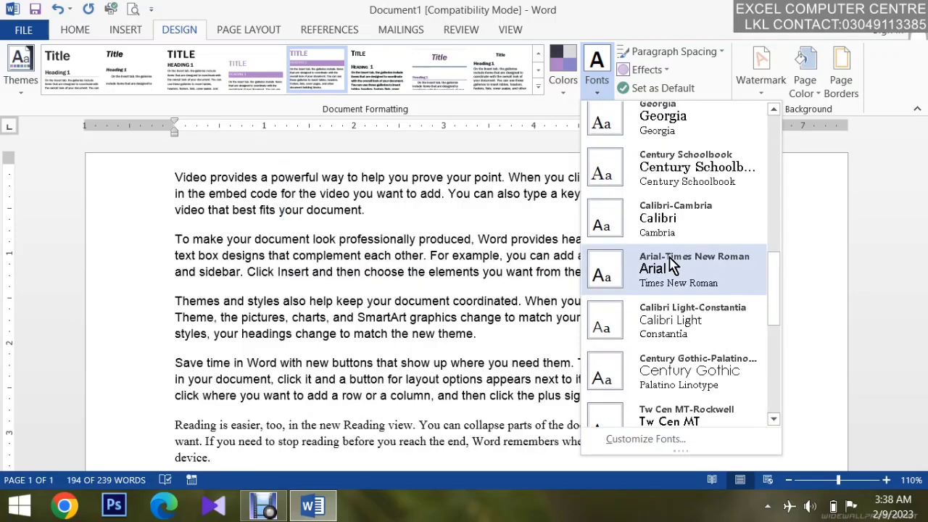
left_click(671, 262)
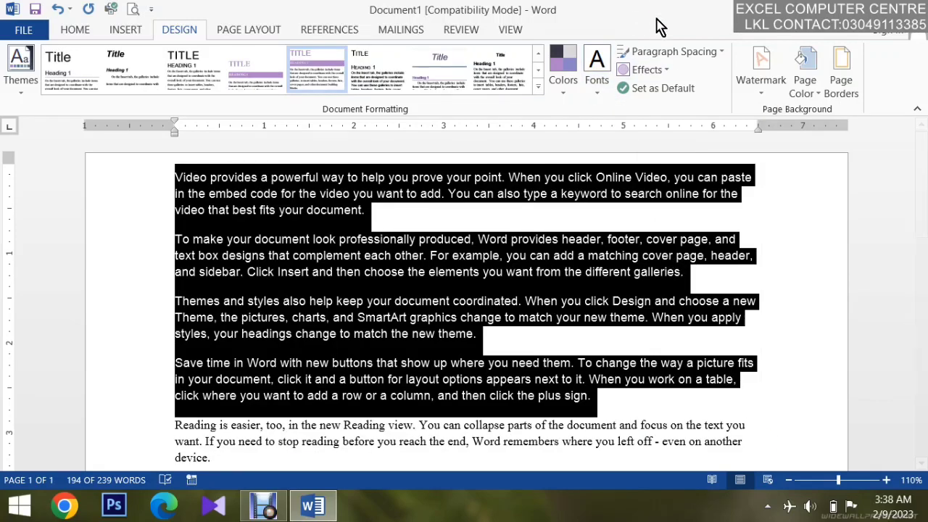
In the custom paragraph spacing defaults, set the left indent to 0.3" and the right indent to 0.4".
left_click(681, 55)
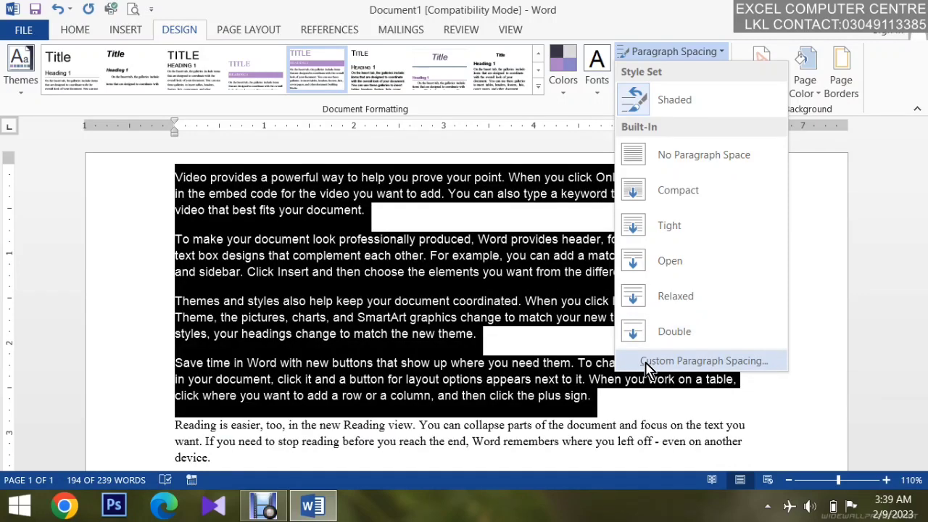
left_click(648, 362)
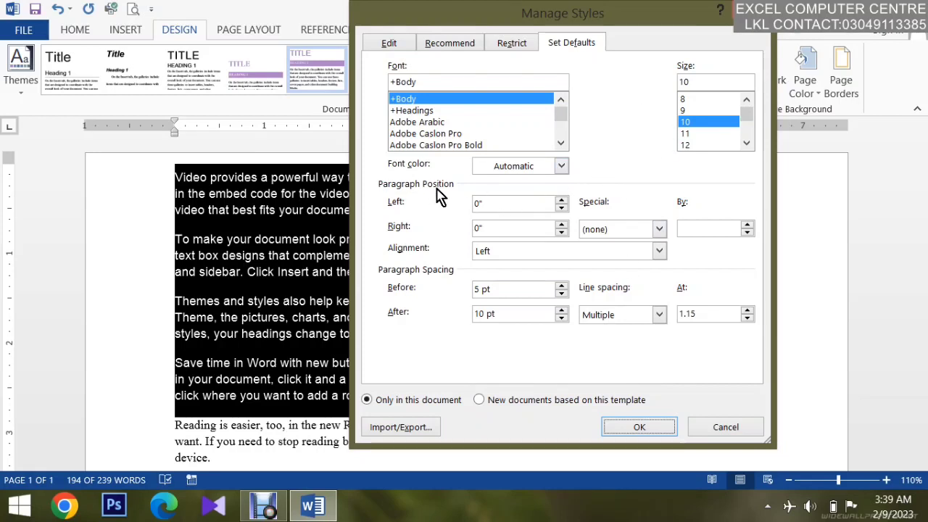
left_click(561, 200)
left_click(561, 200)
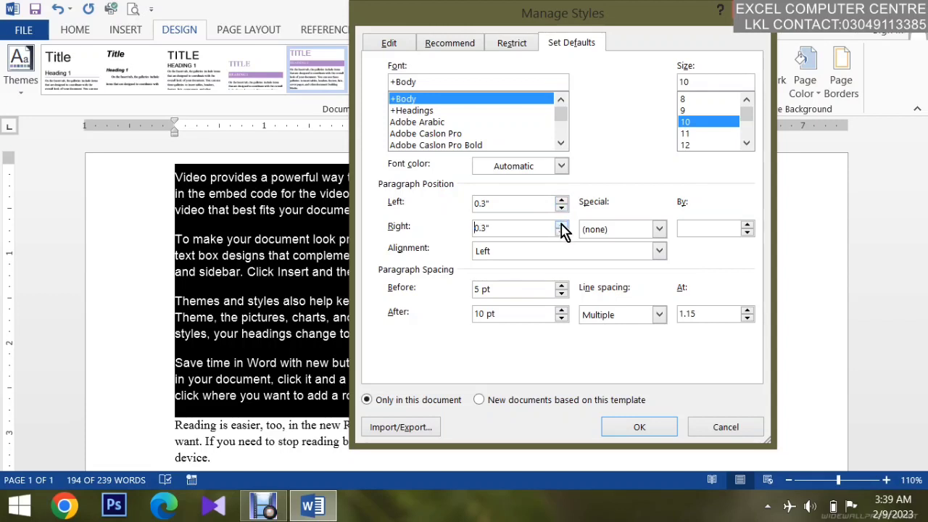
Set a special first-line indent of 0.9" and centered alignment as the paragraph position defaults.
left_click(632, 232)
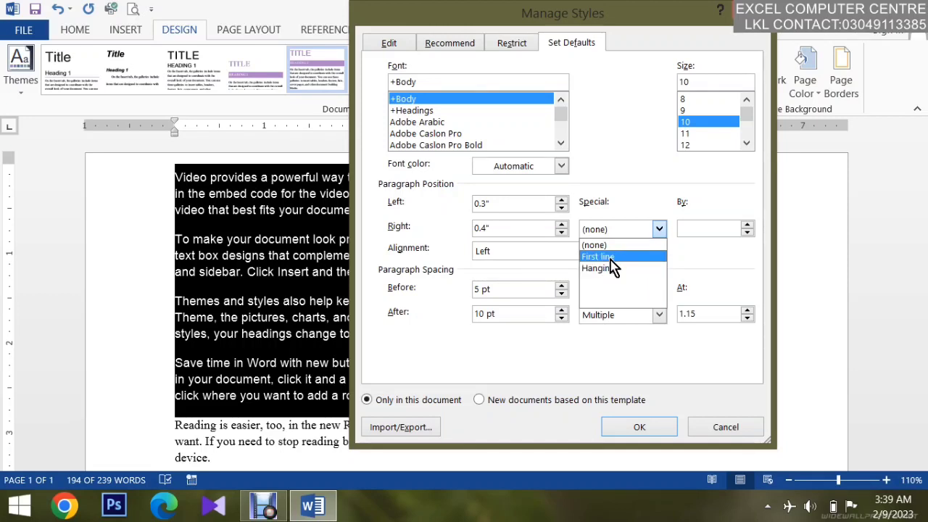
left_click(611, 259)
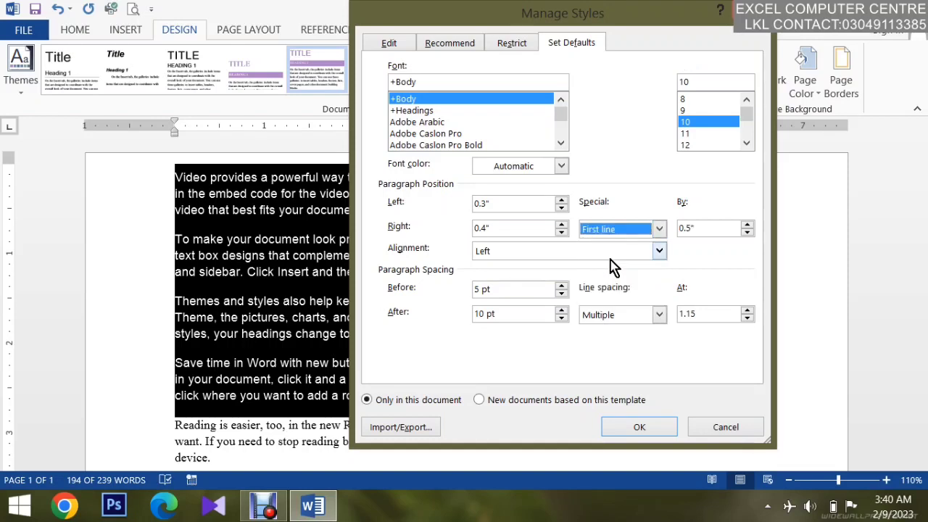
left_click(748, 225)
left_click(748, 225)
left_click(748, 225)
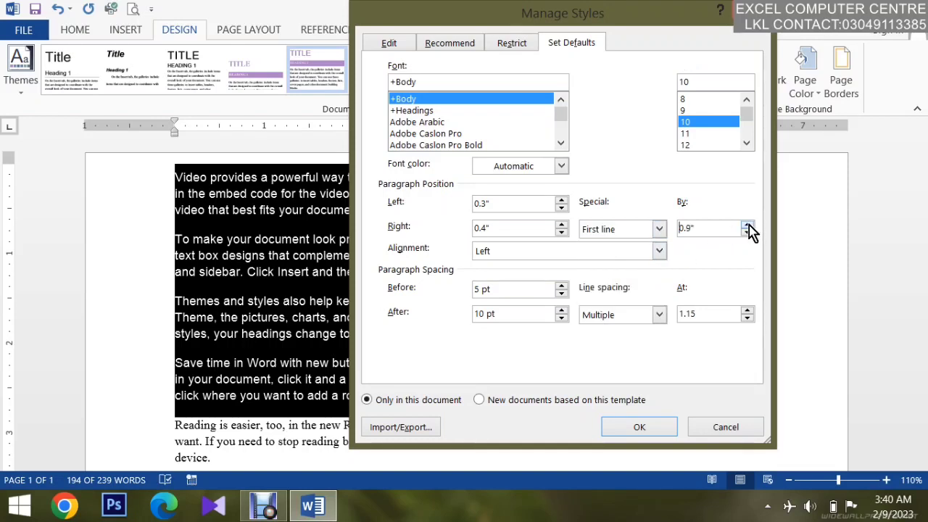
left_click(628, 252)
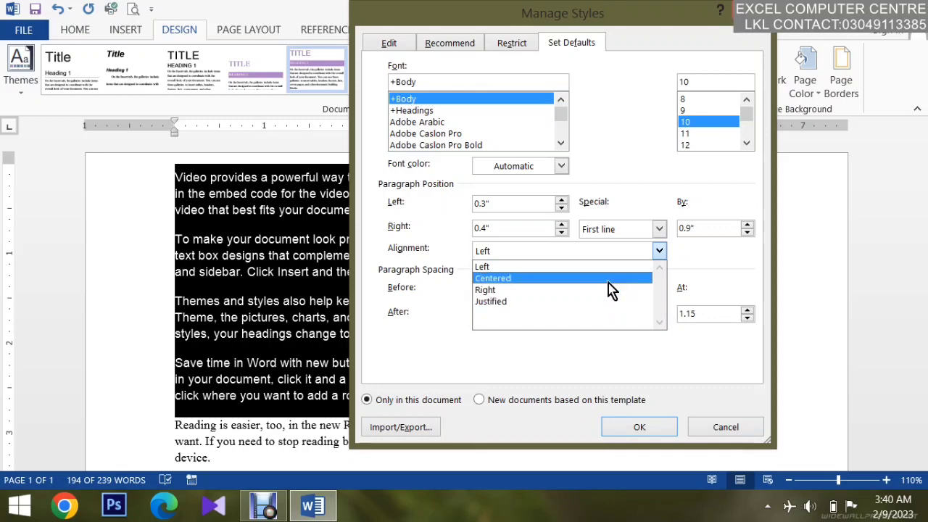
left_click(611, 282)
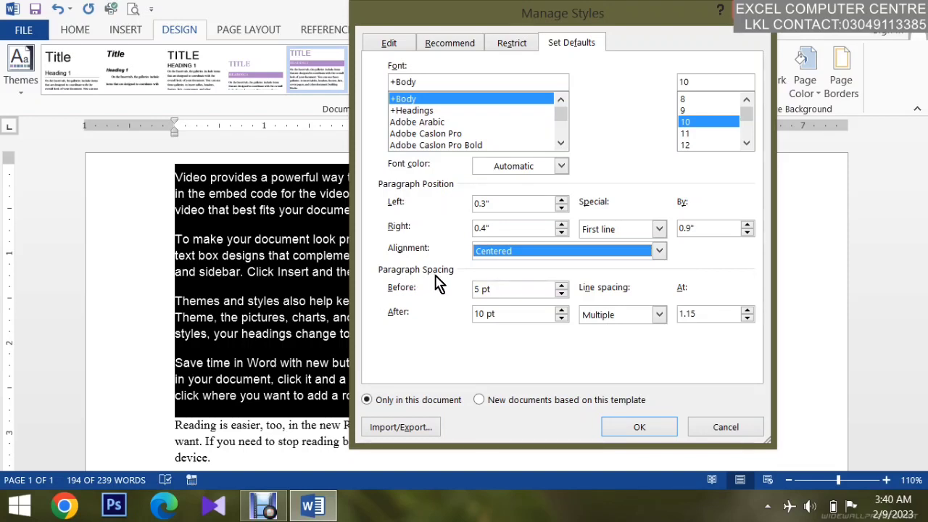
Set the default paragraph spacing to 18 pt before and 18 pt after.
left_click(562, 289)
left_click(562, 289)
left_click(562, 289)
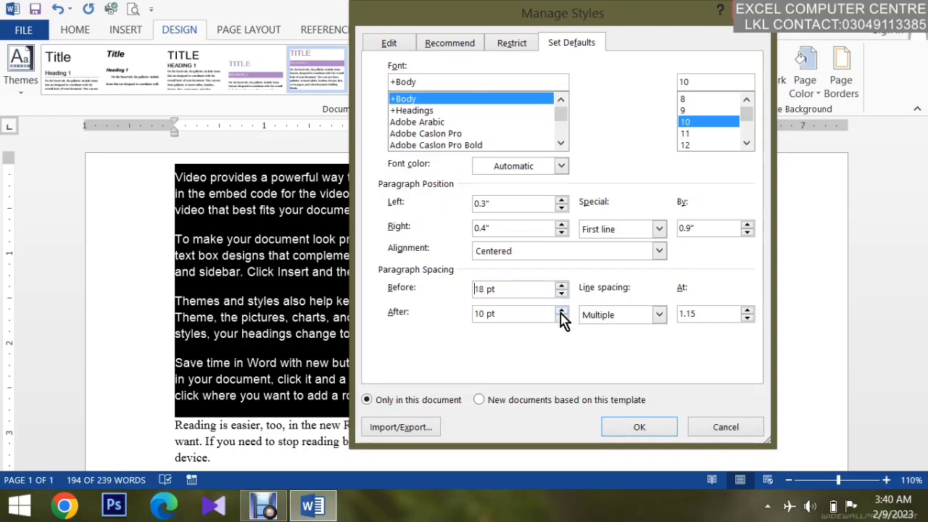
left_click(561, 311)
left_click(561, 311)
Set the default line spacing to Exactly 12 pt and apply the defaults to this document only.
left_click(642, 317)
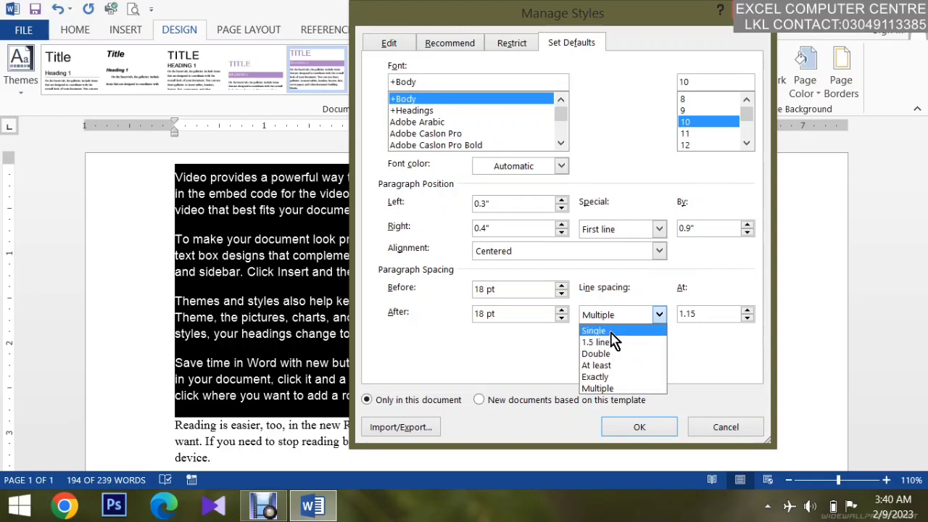
left_click(597, 378)
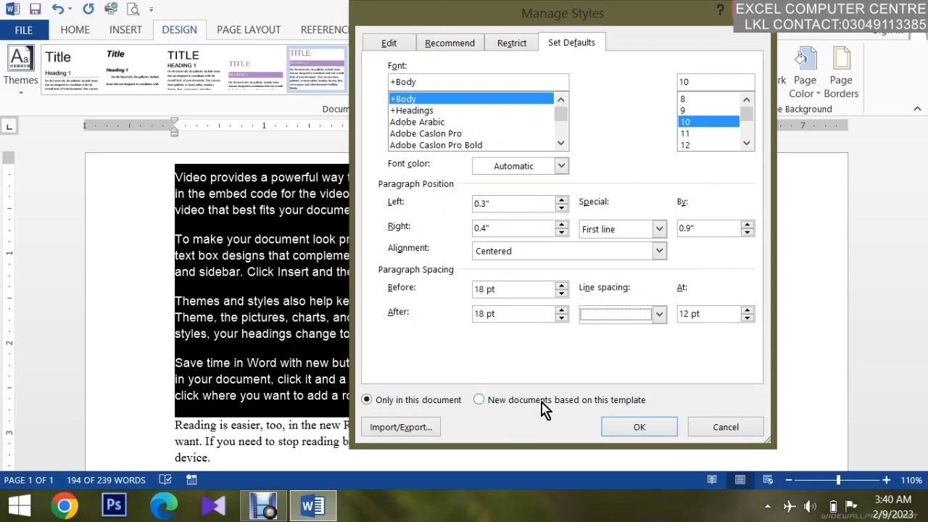
left_click(617, 431)
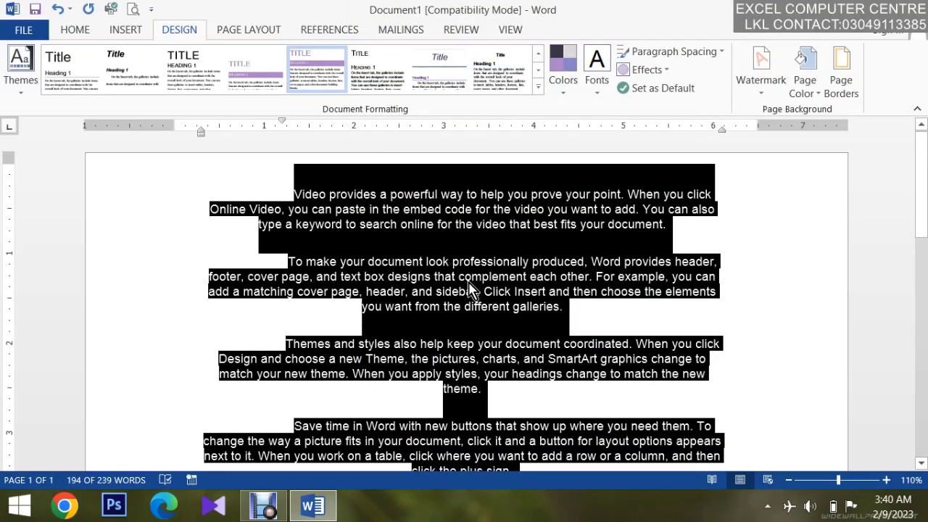
left_click(534, 306)
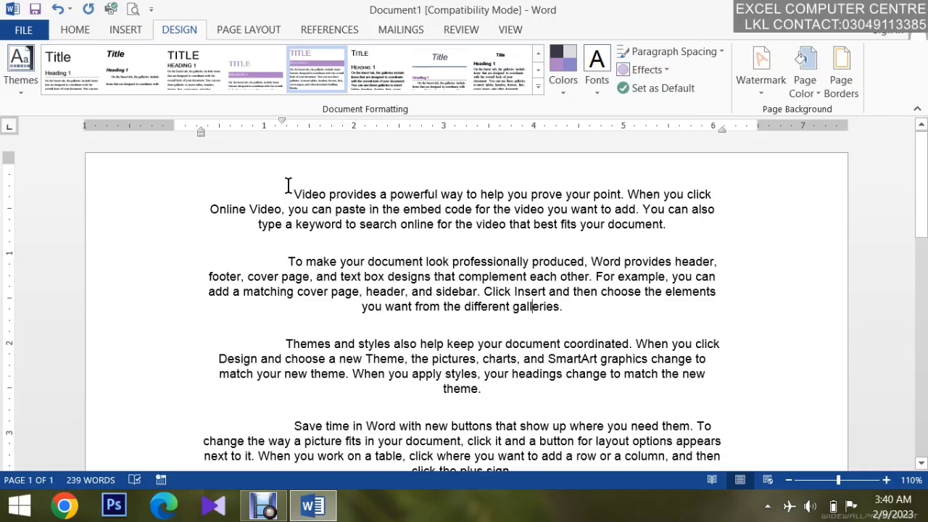
left_click_drag(290, 193, 378, 195)
left_click(355, 290)
Select the first paragraphs, set the theme effects to Inset, and replace them with the Riblet effects.
left_click_drag(718, 442, 138, 193)
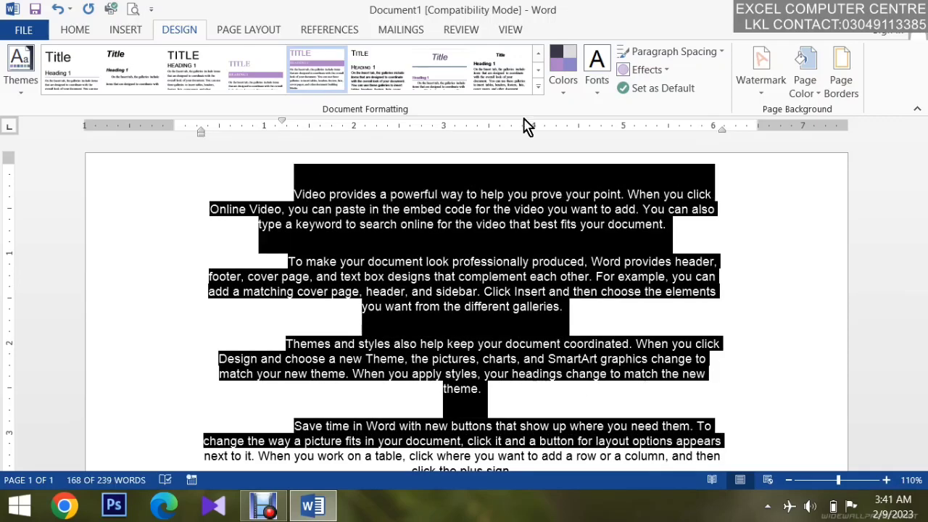
left_click(642, 73)
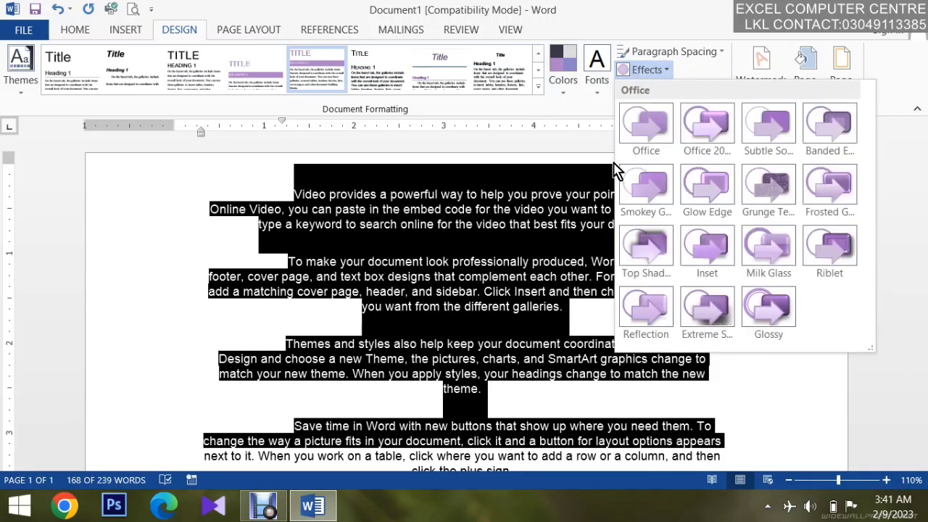
left_click(705, 247)
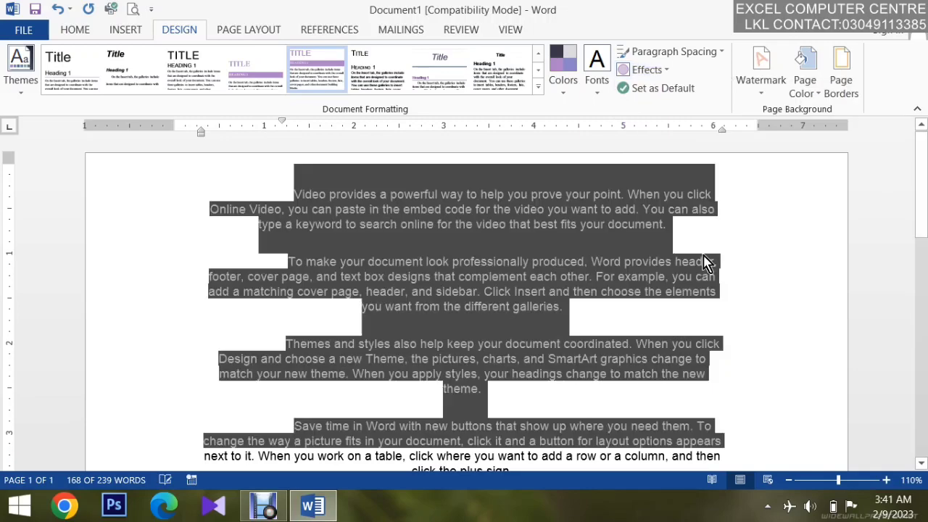
left_click(640, 71)
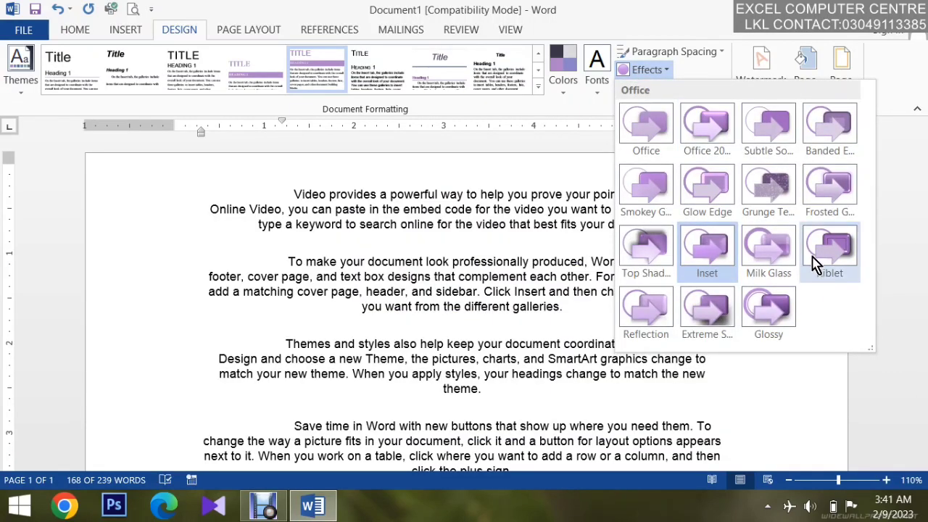
left_click(812, 253)
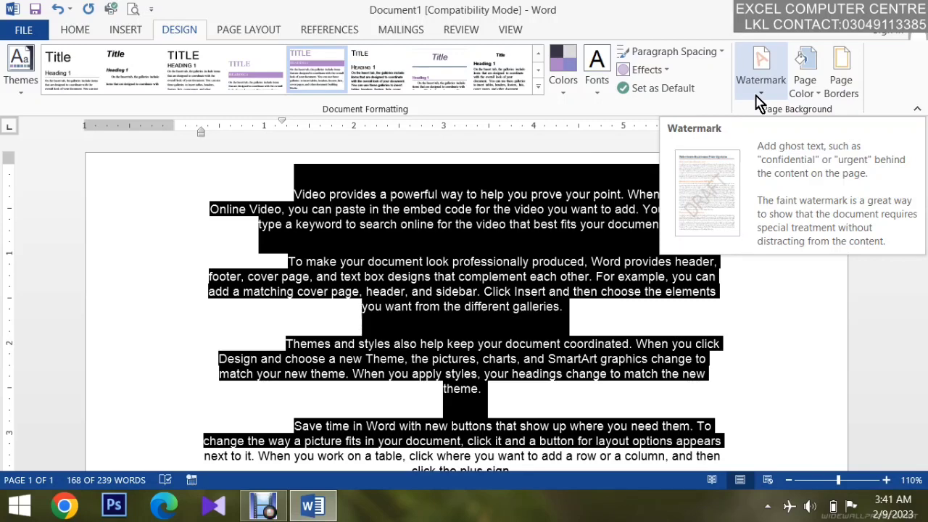
left_click(477, 304)
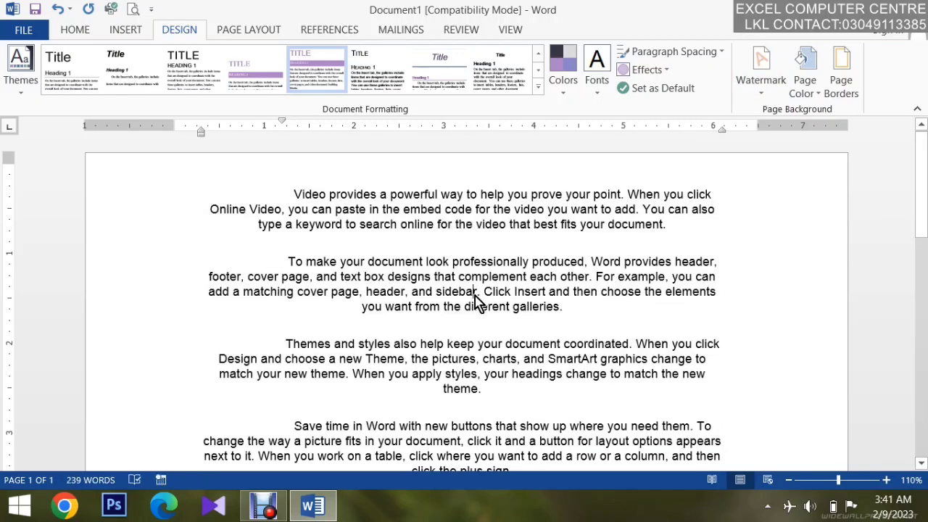
Add the URGENT 2 watermark to the page and check it in the print preview.
left_click(760, 91)
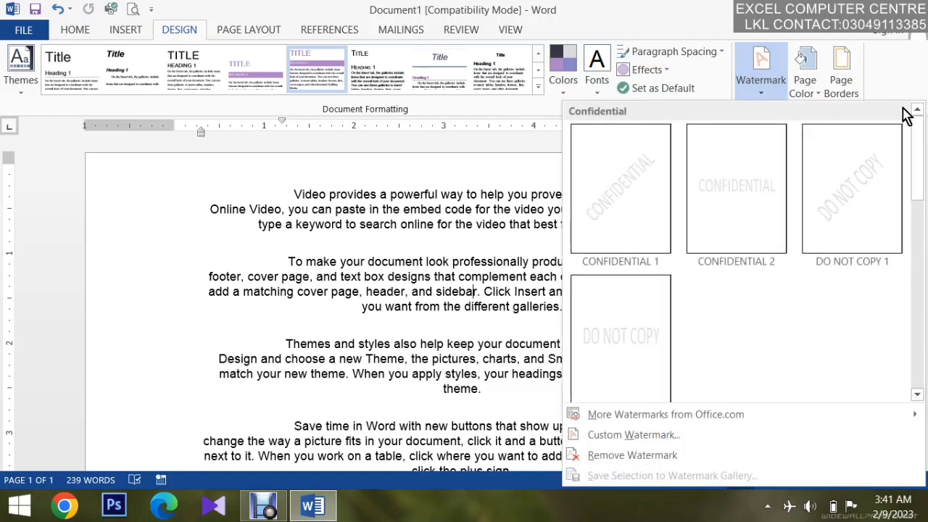
left_click_drag(918, 143, 919, 354)
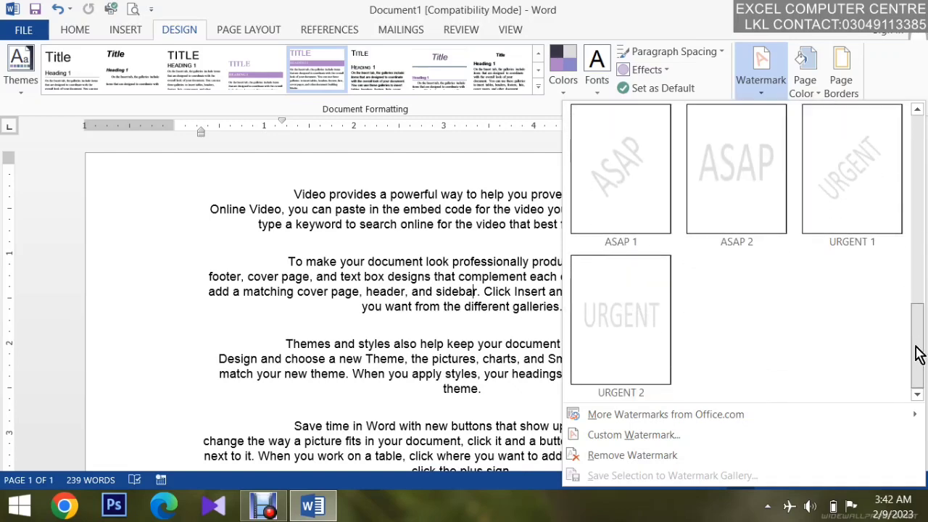
left_click(634, 343)
scroll(464, 304, "down", 7)
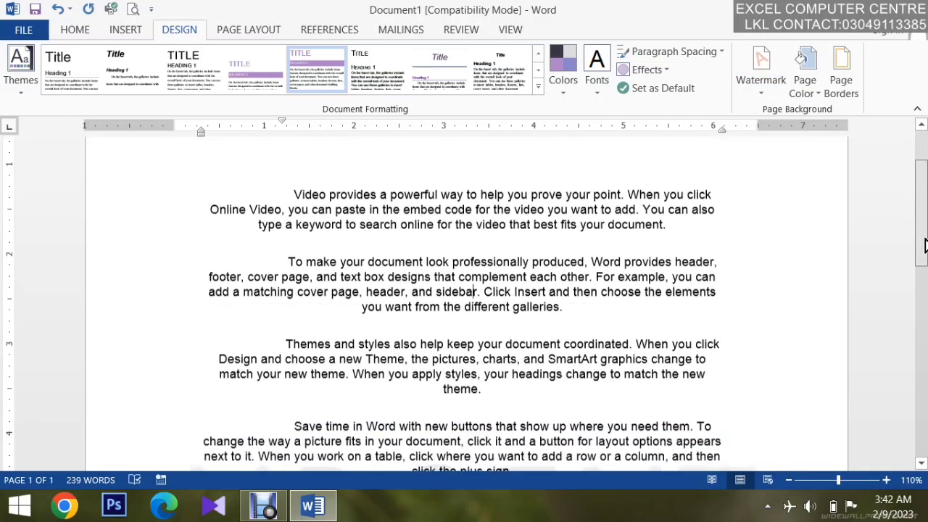
scroll(570, 356, "down", 1)
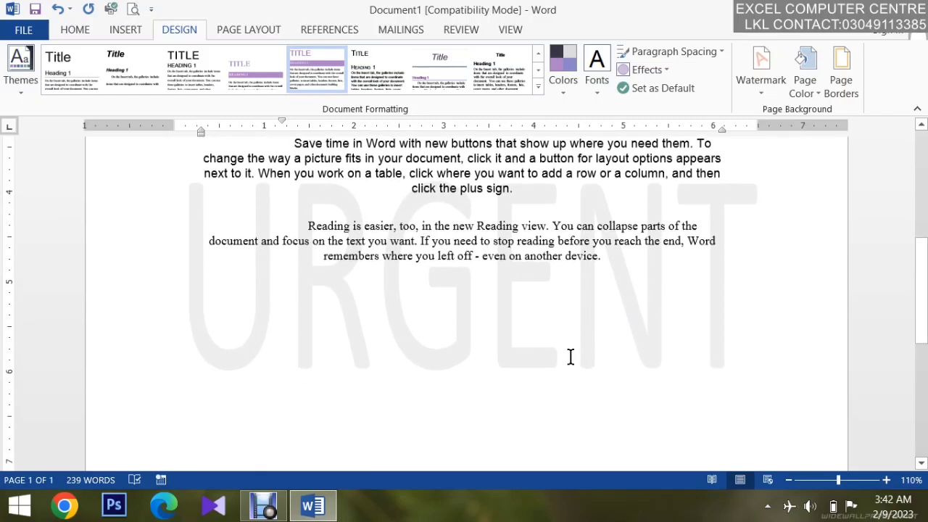
left_click(135, 10)
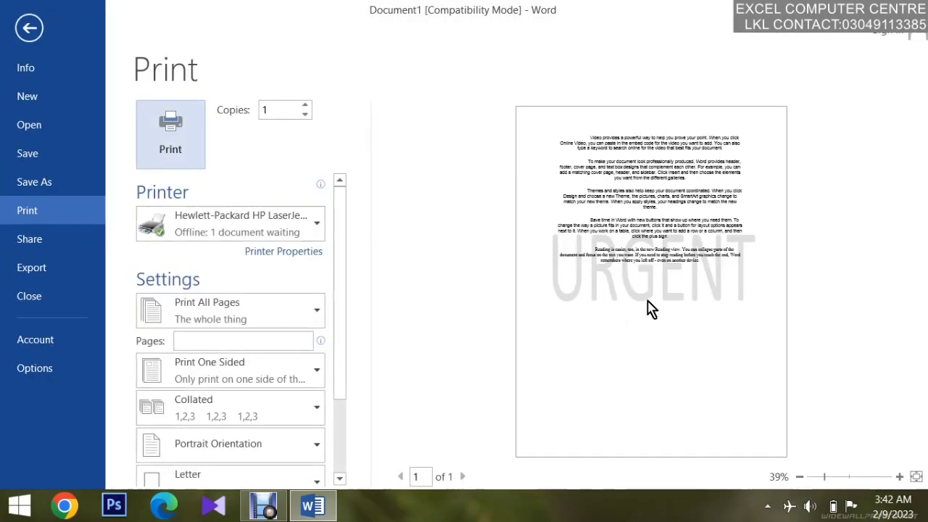
left_click(29, 27)
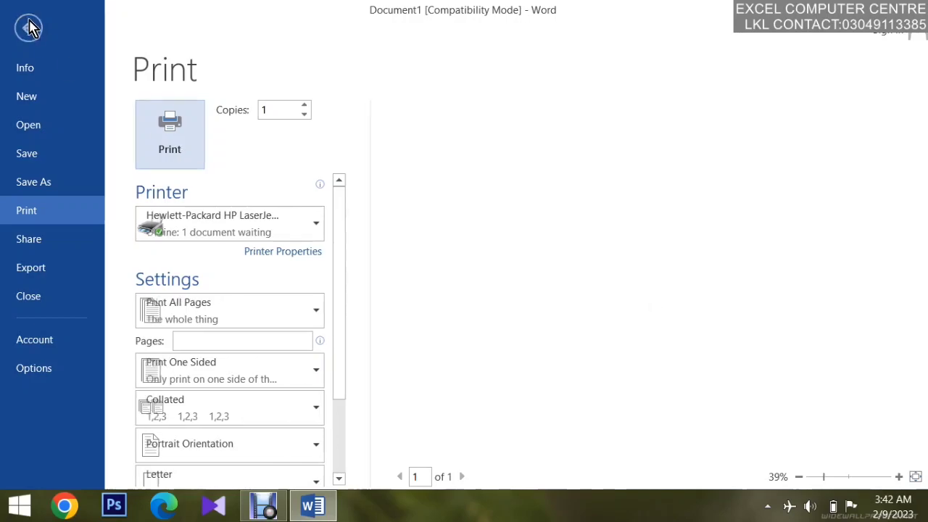
Open the custom watermark settings for the document.
left_click(754, 80)
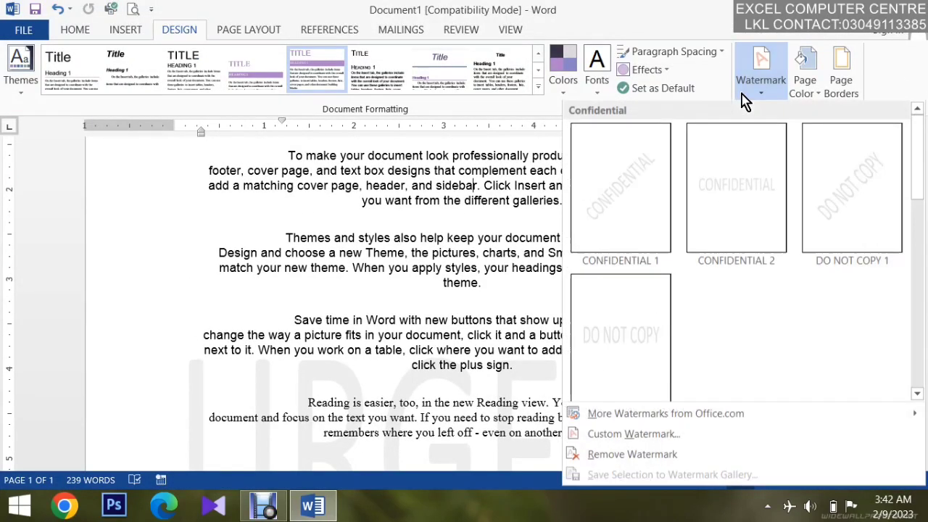
left_click_drag(916, 192, 915, 304)
mouse_move(681, 425)
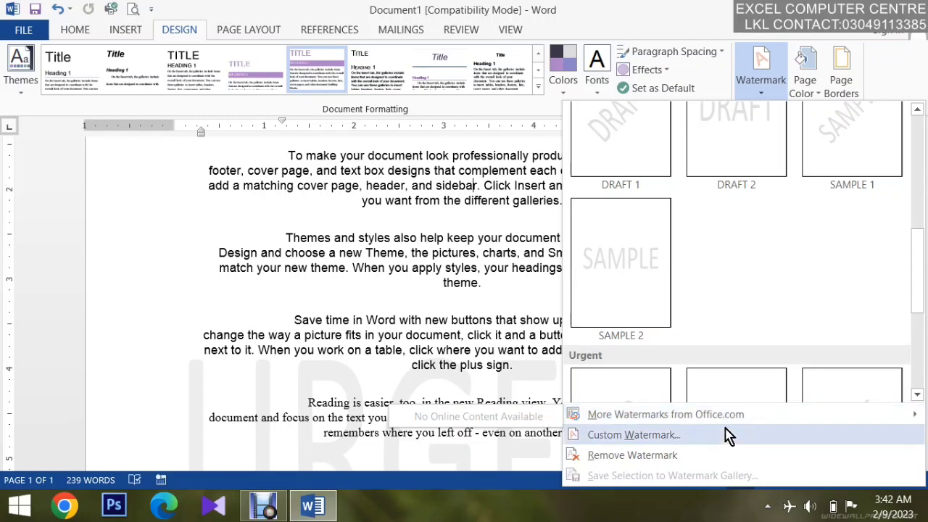
left_click(659, 437)
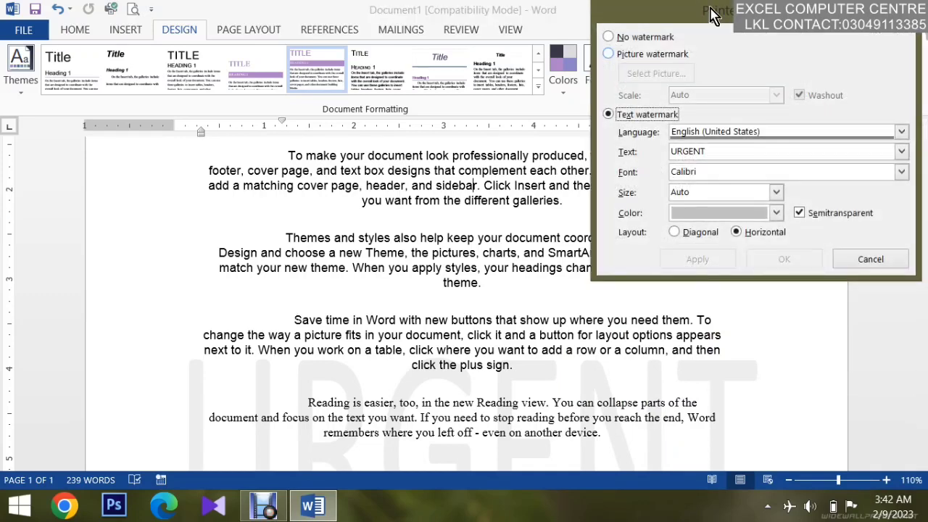
left_click_drag(718, 14, 570, 71)
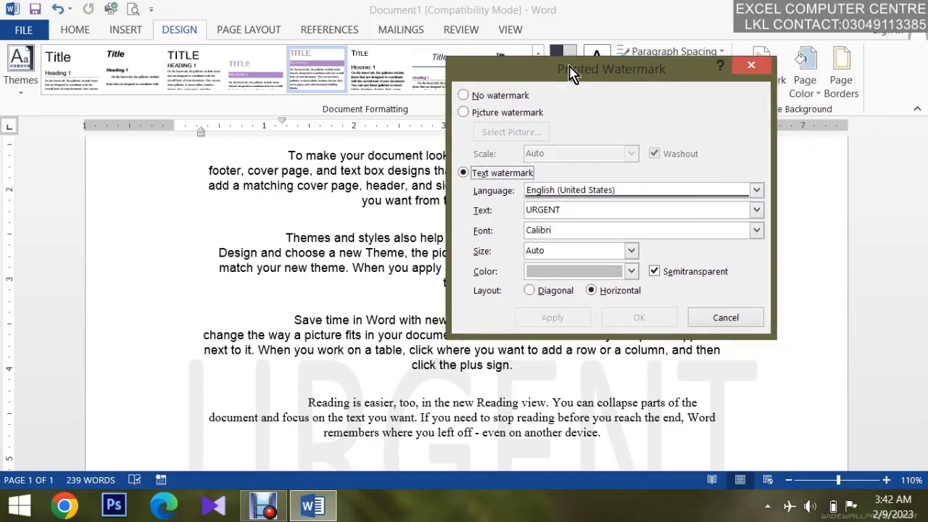
Replace the text watermark with a picture watermark using the local file 1.png, with Auto scale and Washout, and apply it.
left_click(504, 95)
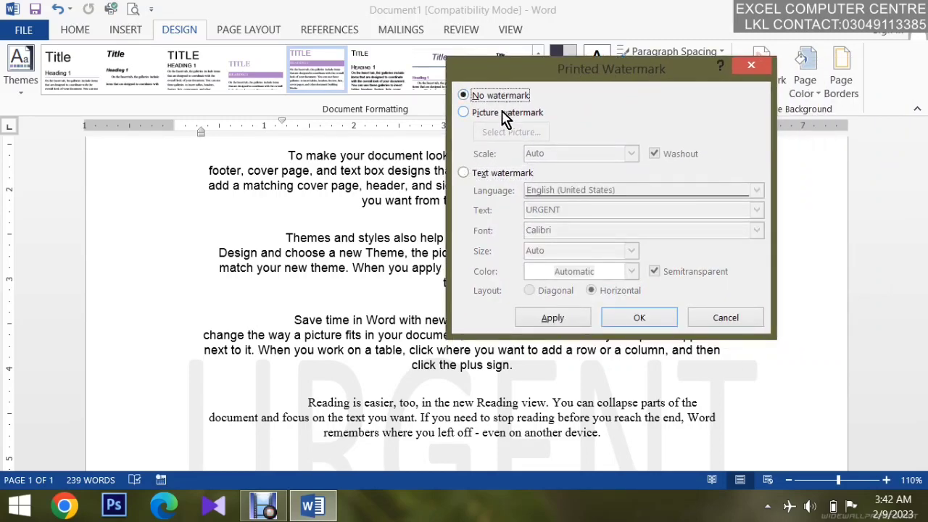
left_click(503, 113)
left_click(511, 132)
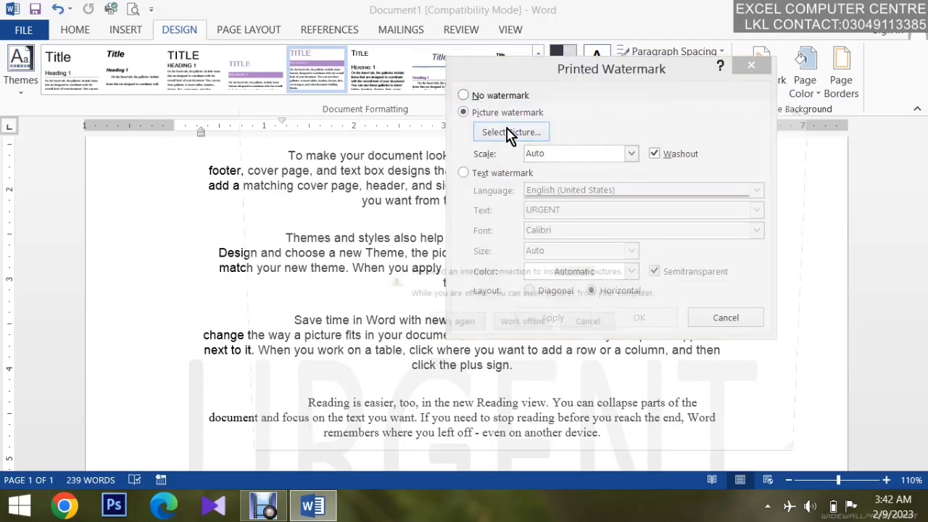
left_click(530, 327)
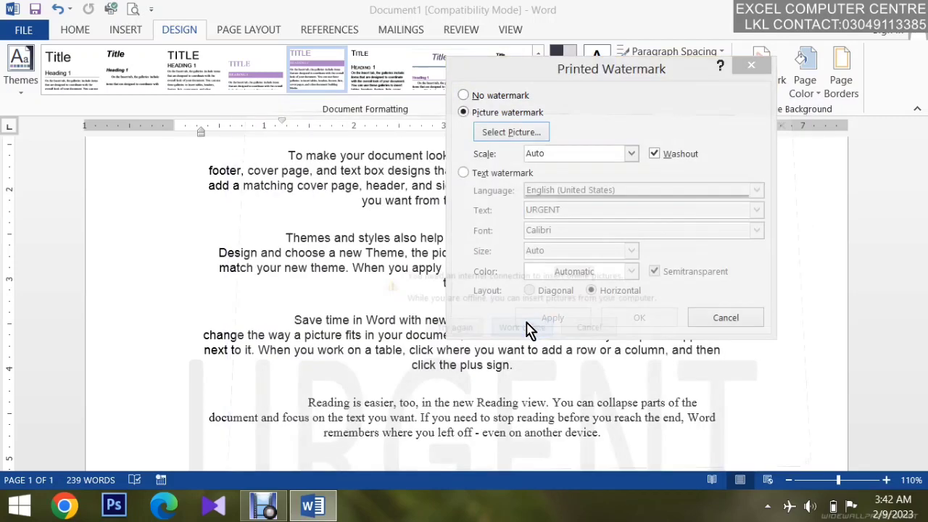
double_click(874, 203)
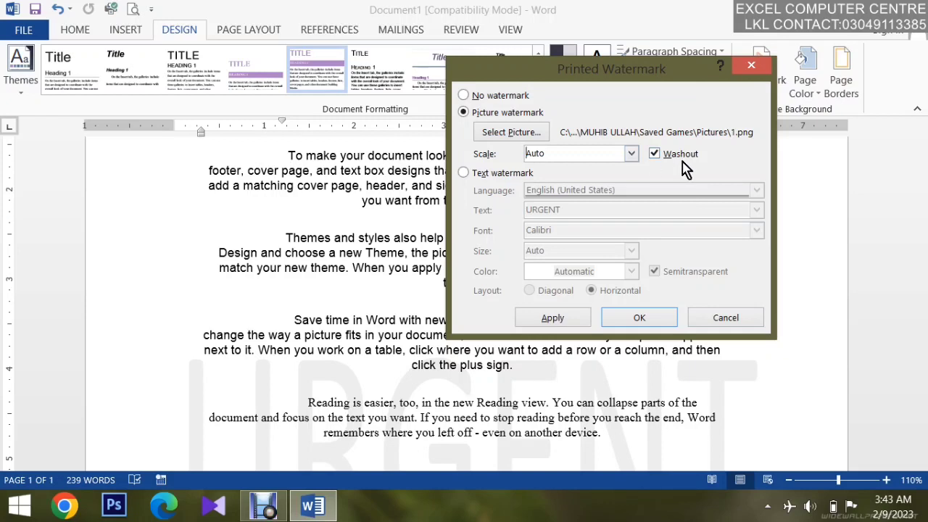
left_click(570, 324)
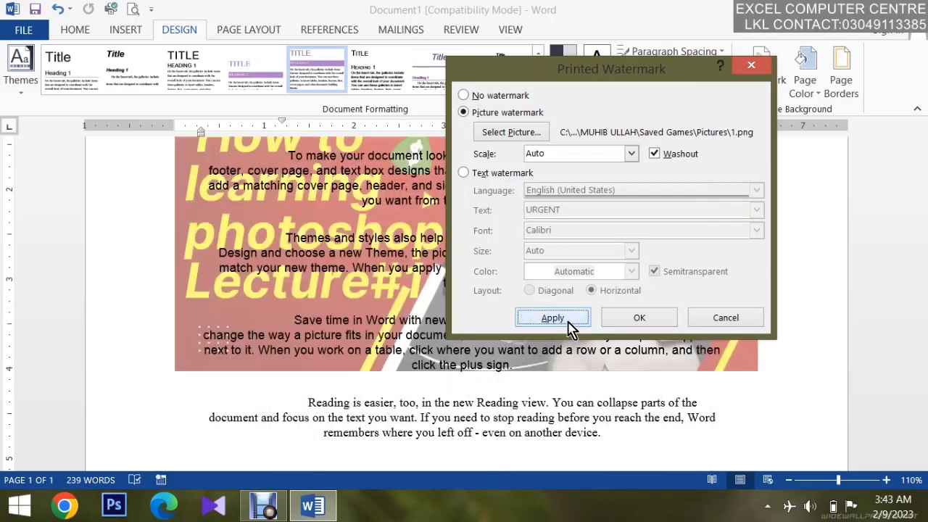
Apply the picture watermark without Washout, and turn Washout back on and reapply it.
left_click(655, 156)
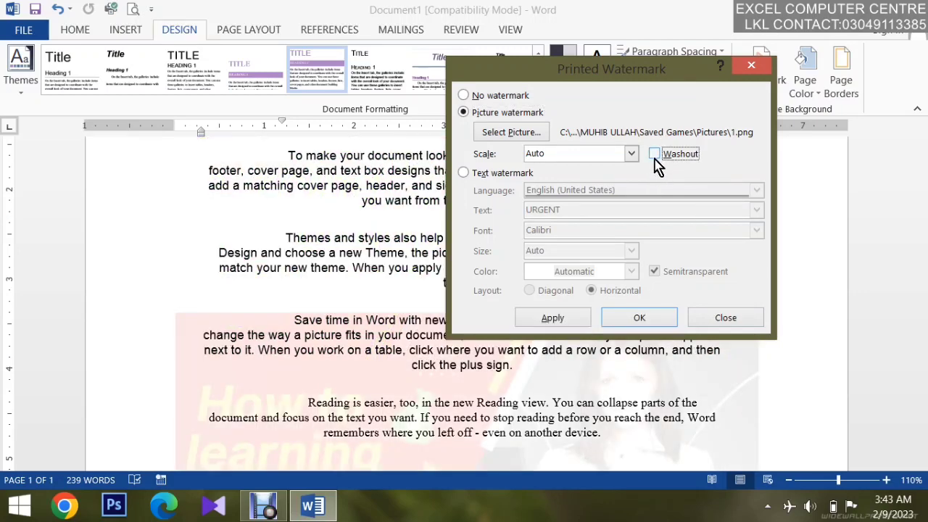
left_click(574, 325)
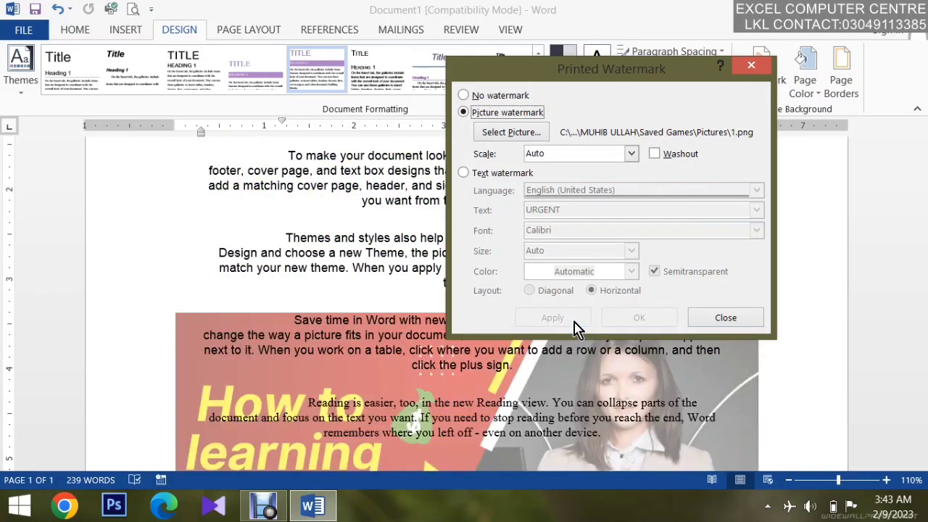
left_click(655, 154)
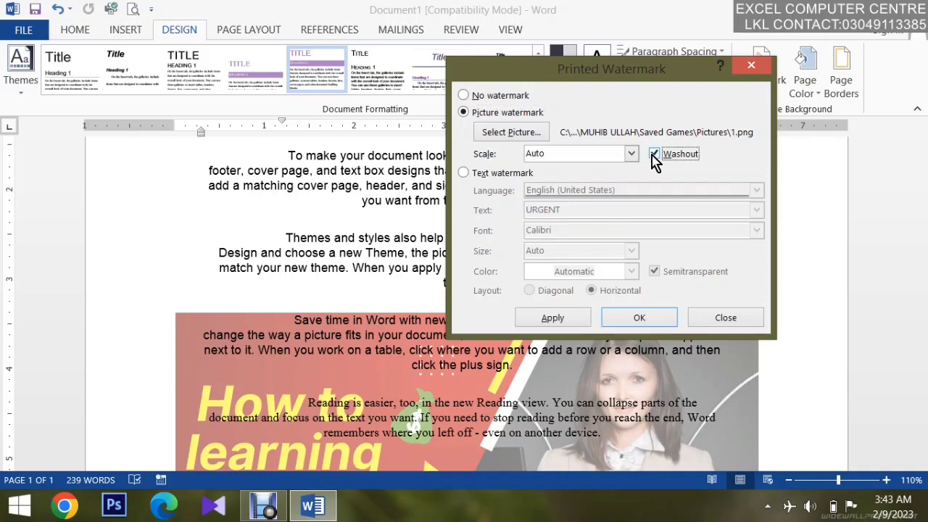
left_click(568, 325)
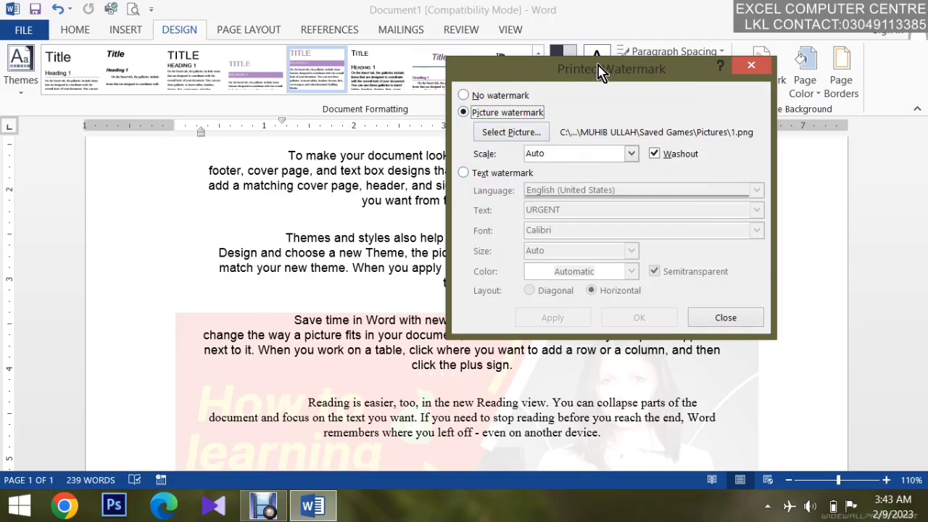
Switch to a text watermark and set its text to EXCEL COMPUTER ACADEMY.
left_click_drag(599, 70, 578, 38)
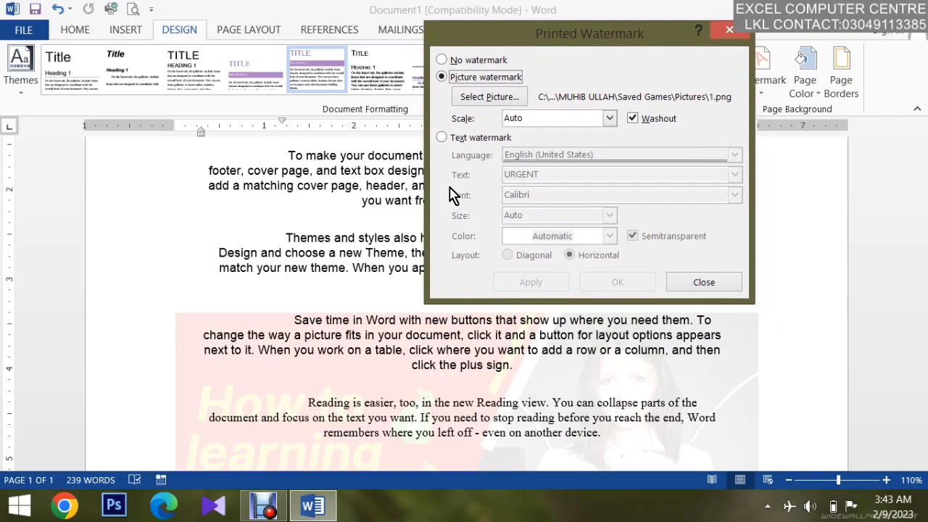
left_click(443, 137)
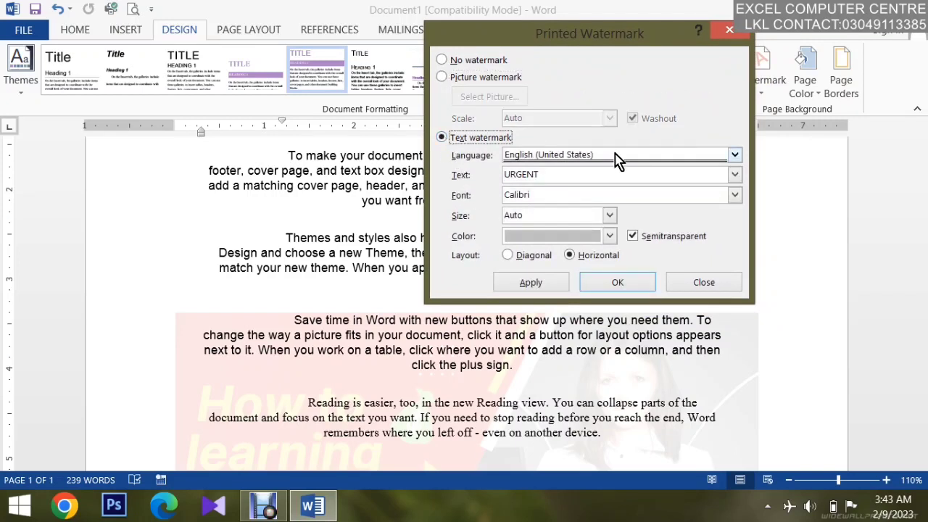
left_click(554, 175)
key("BackSpace")
key("BackSpace")
key("BackSpace")
key("BackSpace")
type("EXCEL")
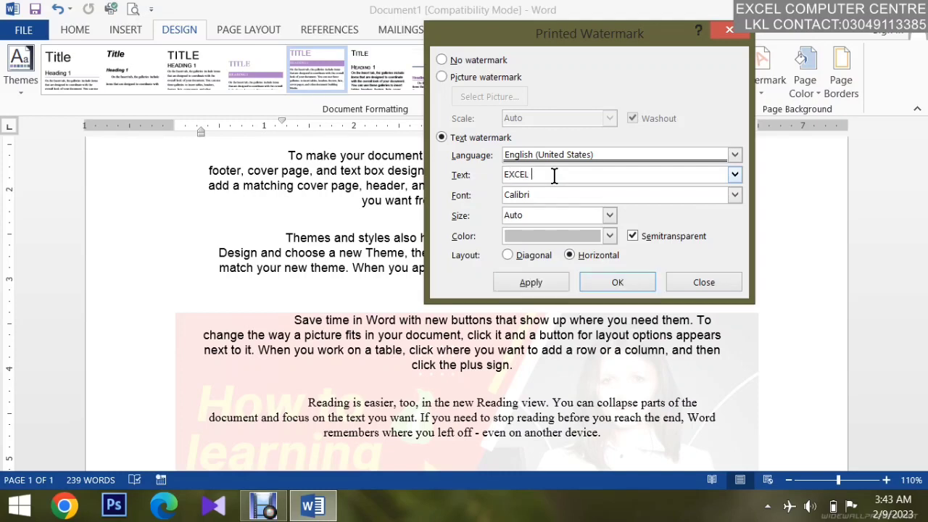
type(" COMPUTER ACADEMY")
Set the watermark's font to Cambria Math and its color to standard red, and apply it to the page.
left_click(736, 201)
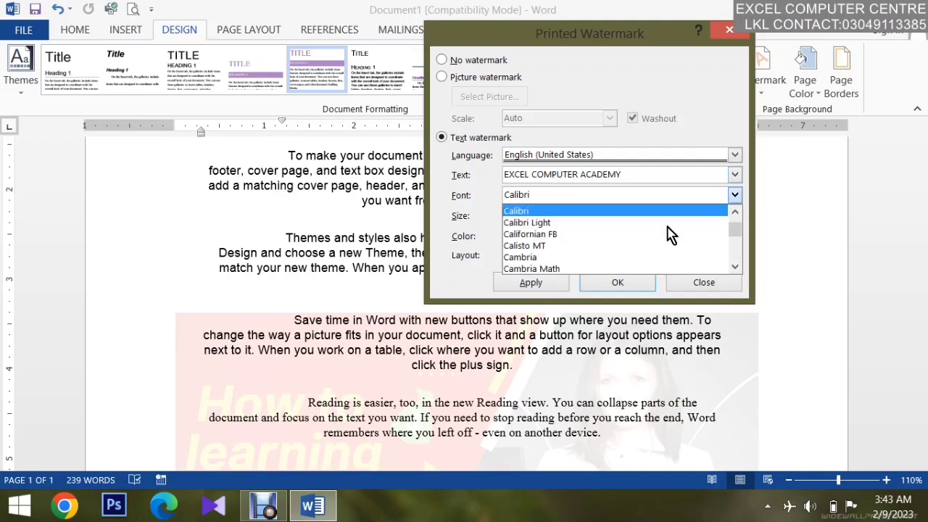
left_click(573, 250)
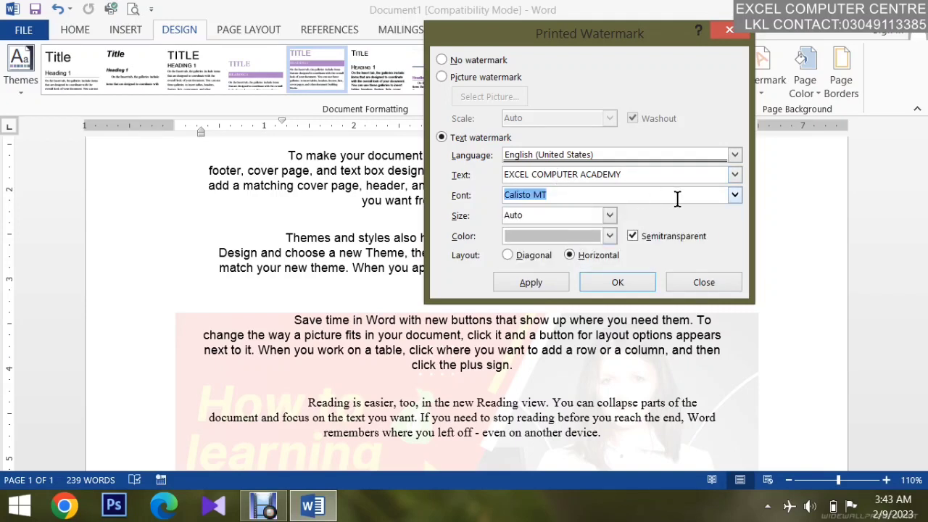
left_click(735, 201)
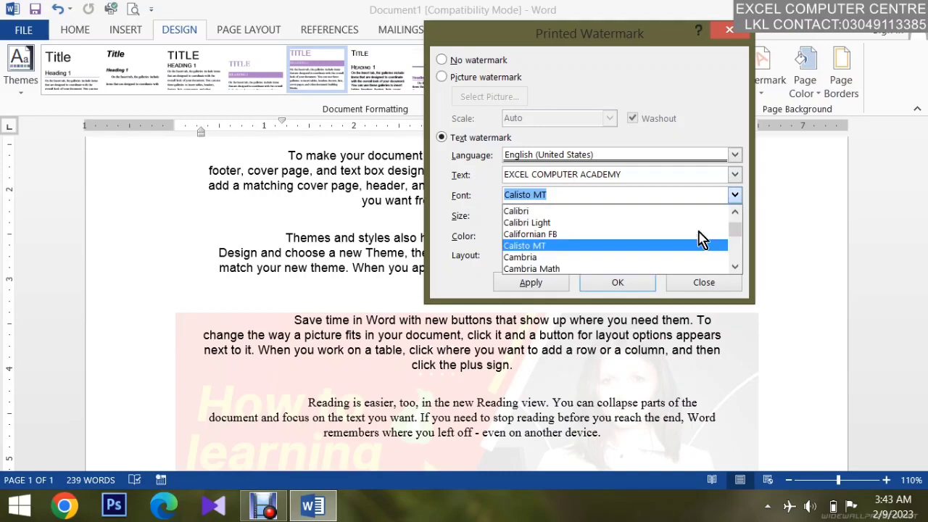
left_click(550, 270)
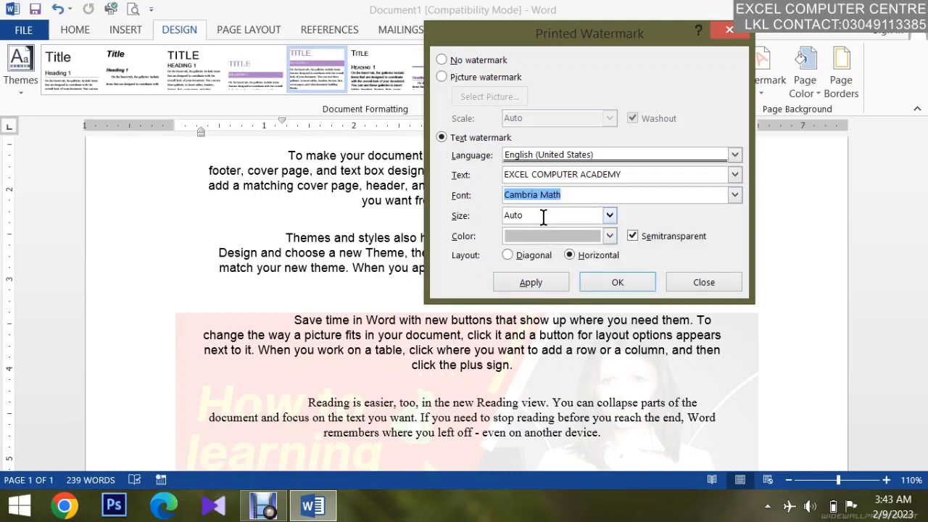
left_click(610, 216)
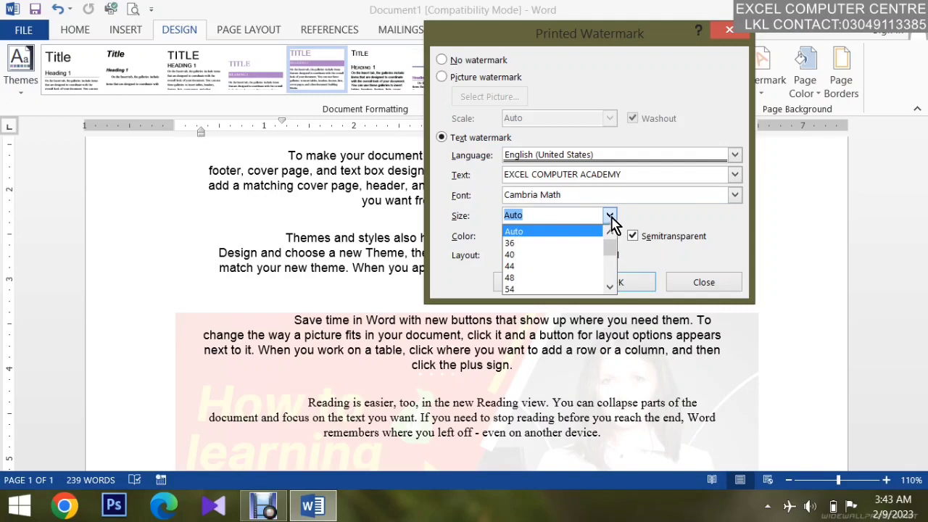
left_click(610, 216)
left_click(610, 236)
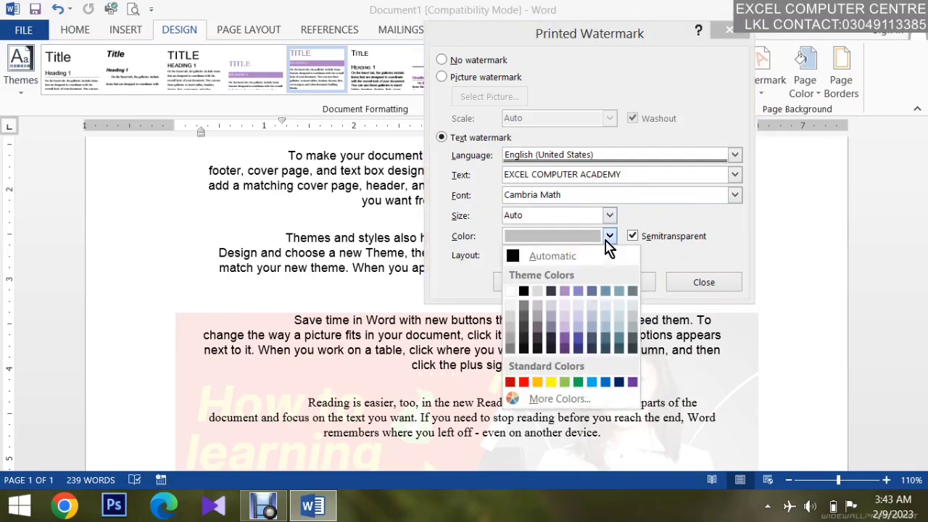
left_click(524, 383)
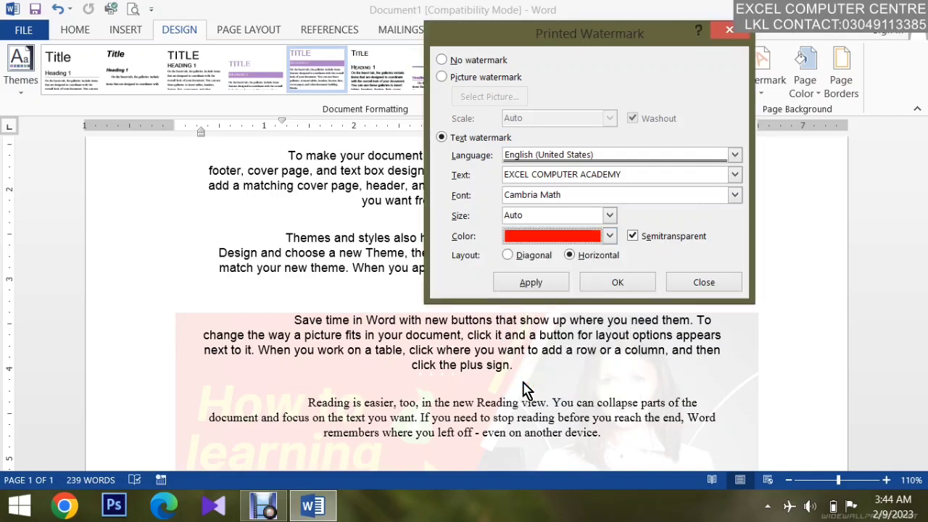
left_click(555, 284)
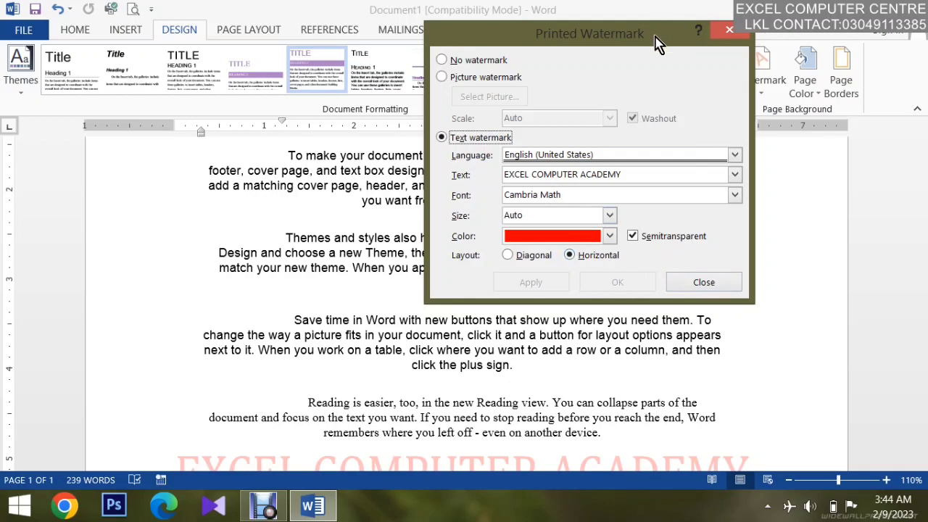
Change the text watermark's layout to Diagonal and apply it.
left_click_drag(657, 29, 643, 9)
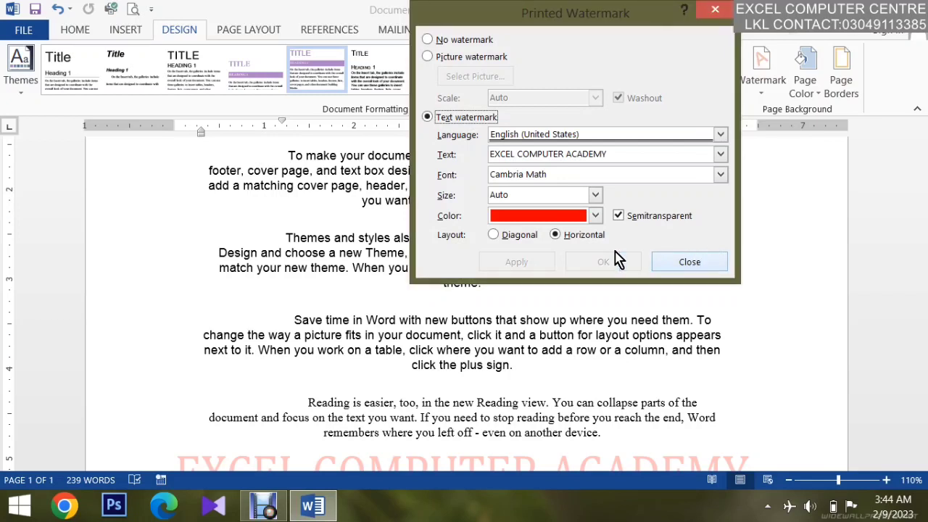
left_click(516, 243)
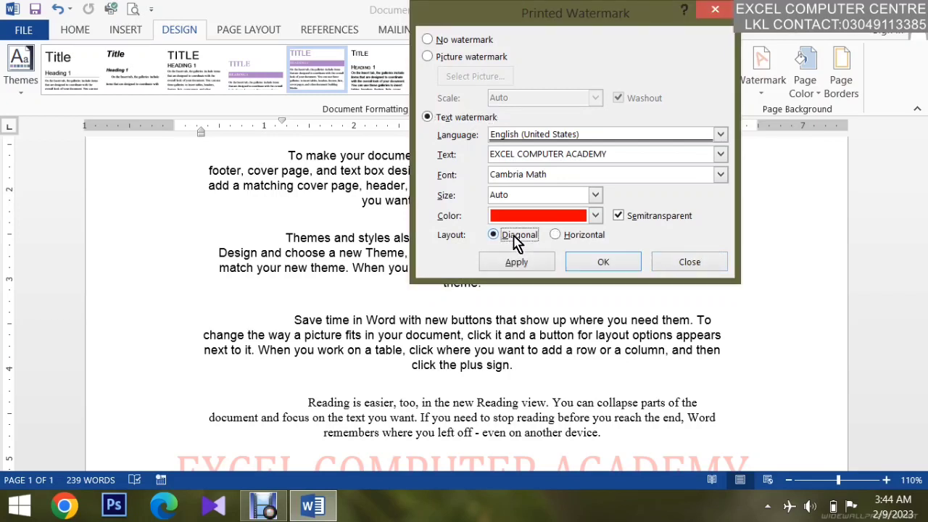
left_click(517, 263)
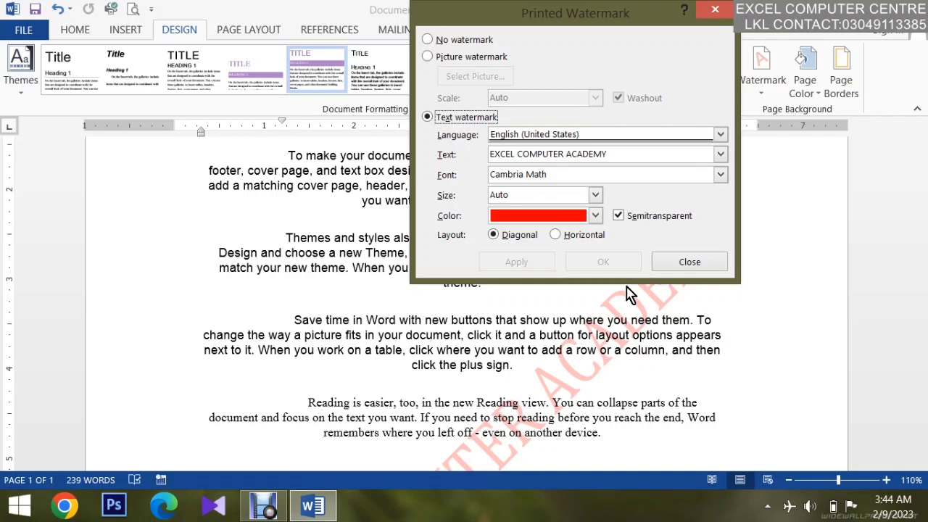
Apply the text watermark without the Semitransparent option, restore and reapply that option, and close the watermark settings.
left_click(630, 221)
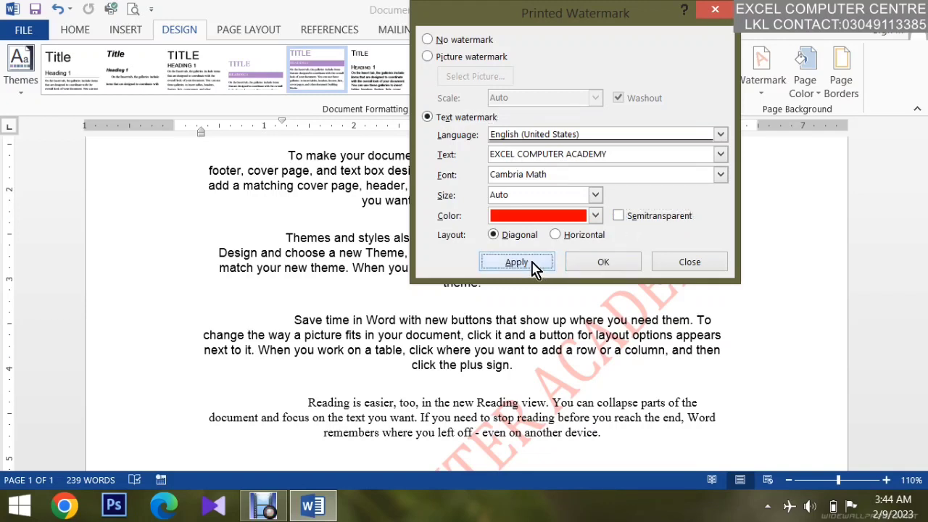
left_click(533, 266)
left_click(621, 219)
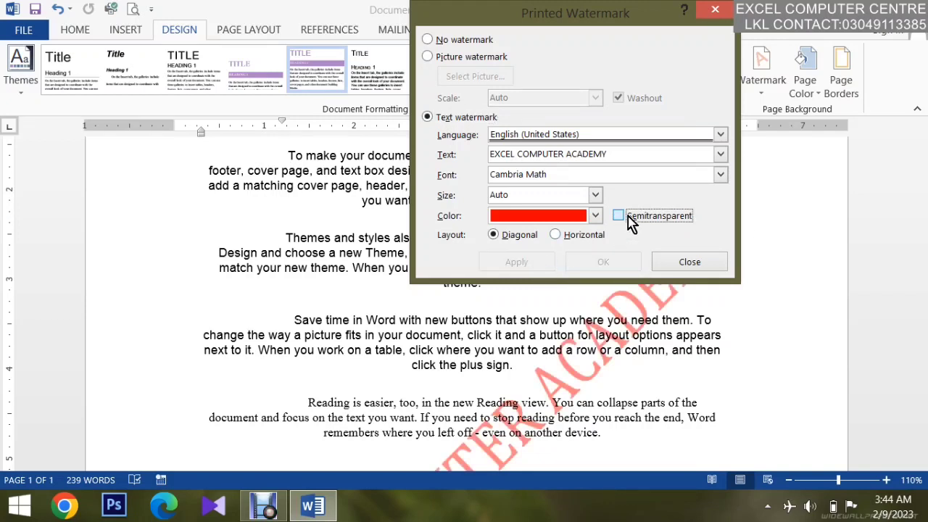
left_click(526, 262)
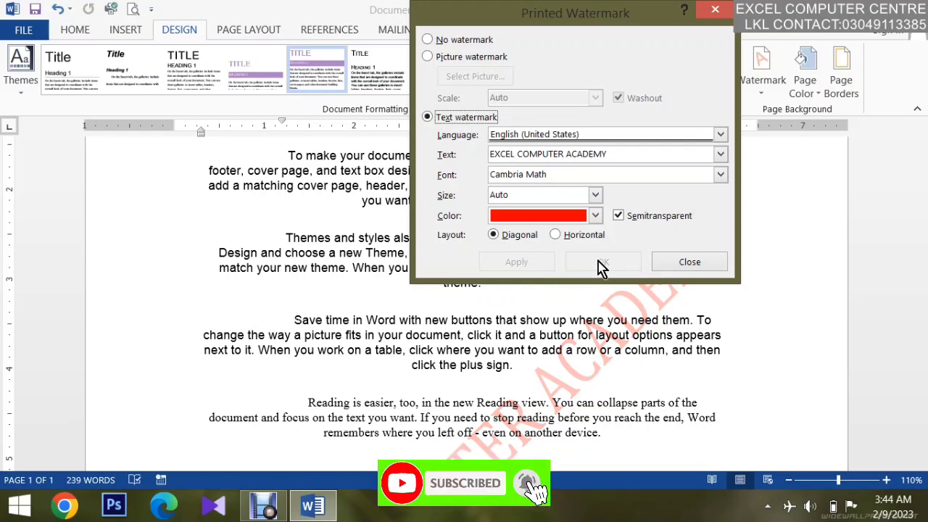
left_click(657, 264)
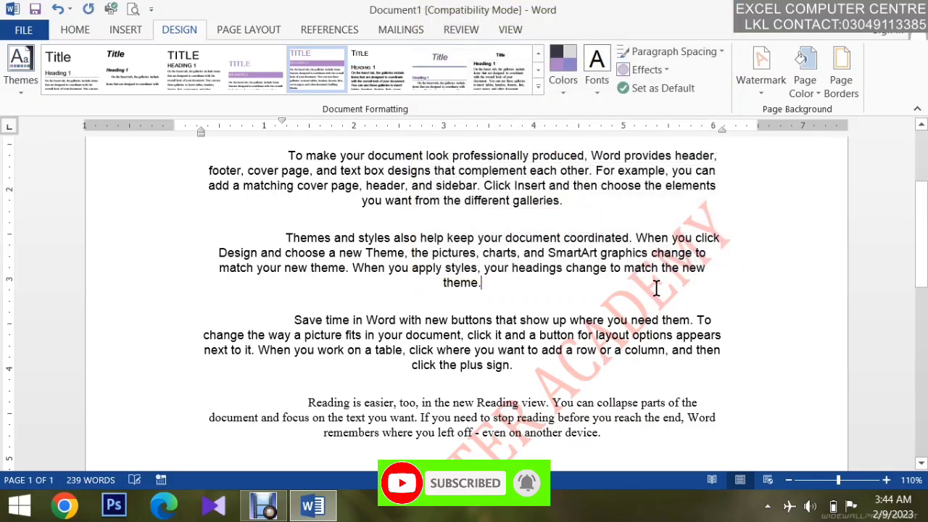
left_click(761, 69)
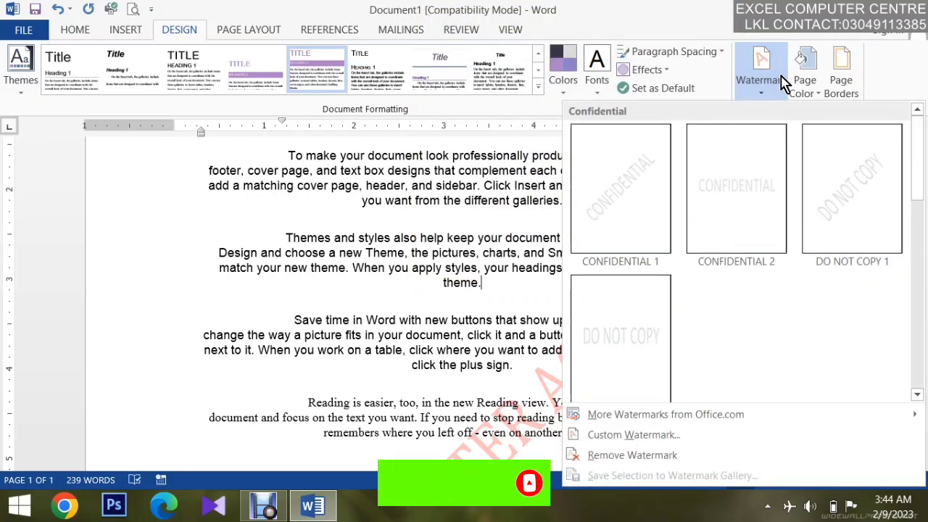
left_click_drag(915, 177, 916, 218)
left_click(560, 304)
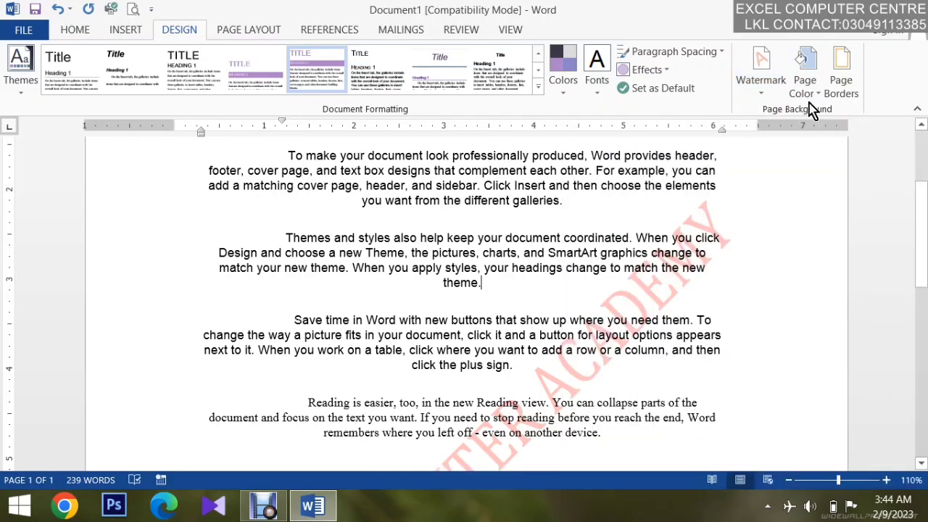
Set the page color to standard orange.
left_click(815, 100)
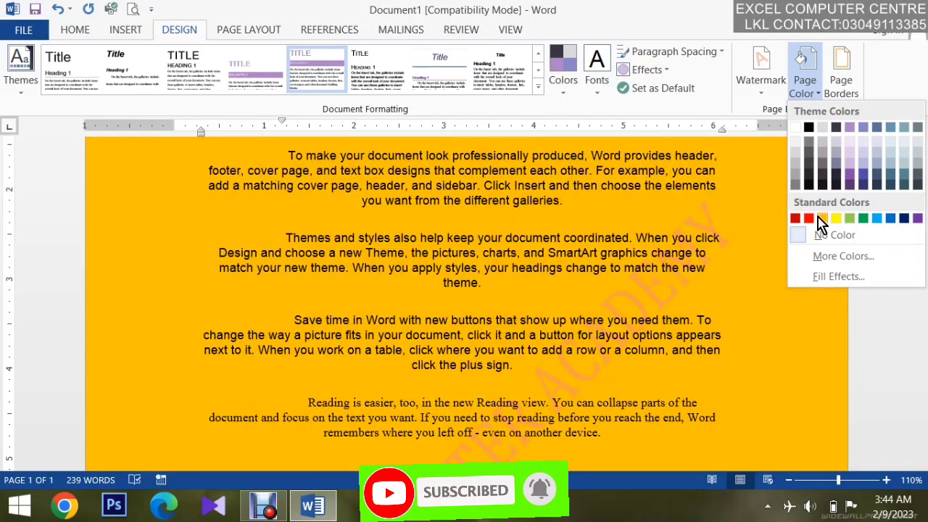
left_click(821, 219)
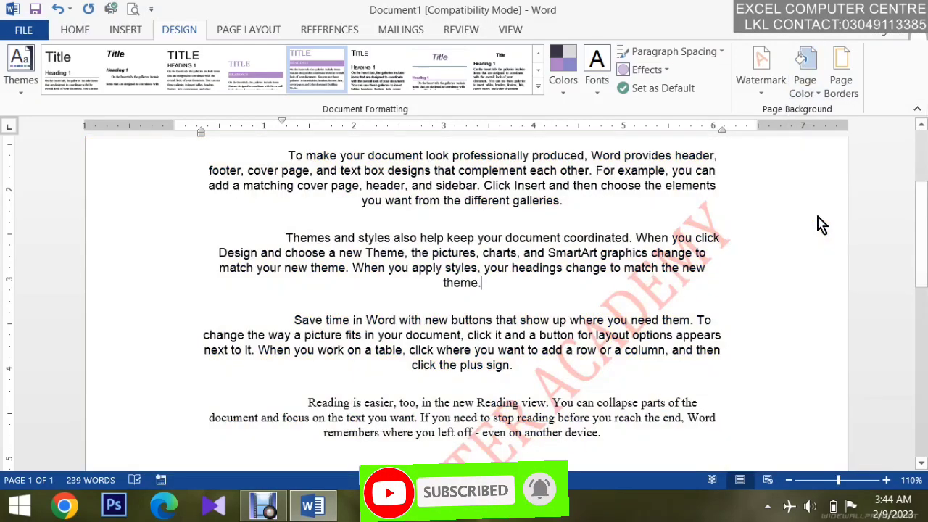
Check the page color and watermark in the print preview and return to the document.
scroll(819, 224, "down", 5)
scroll(906, 208, "up", 10)
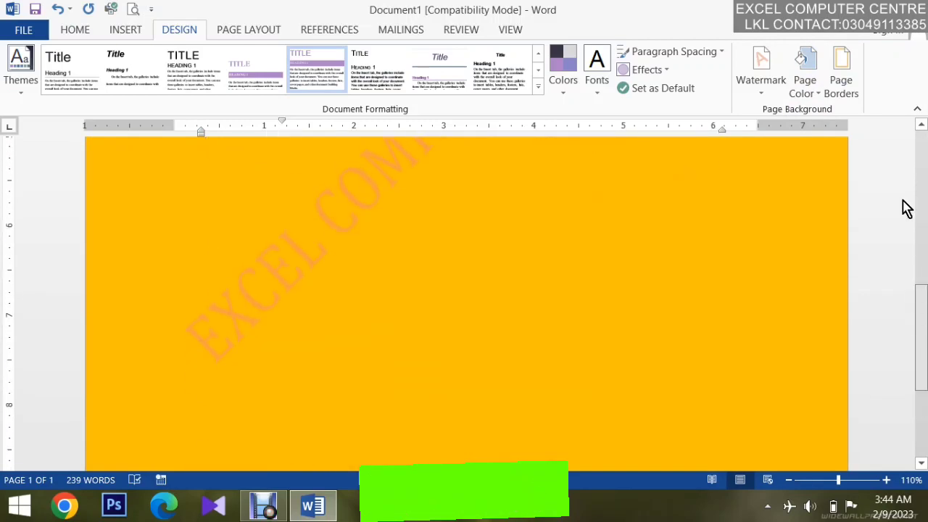
left_click(132, 10)
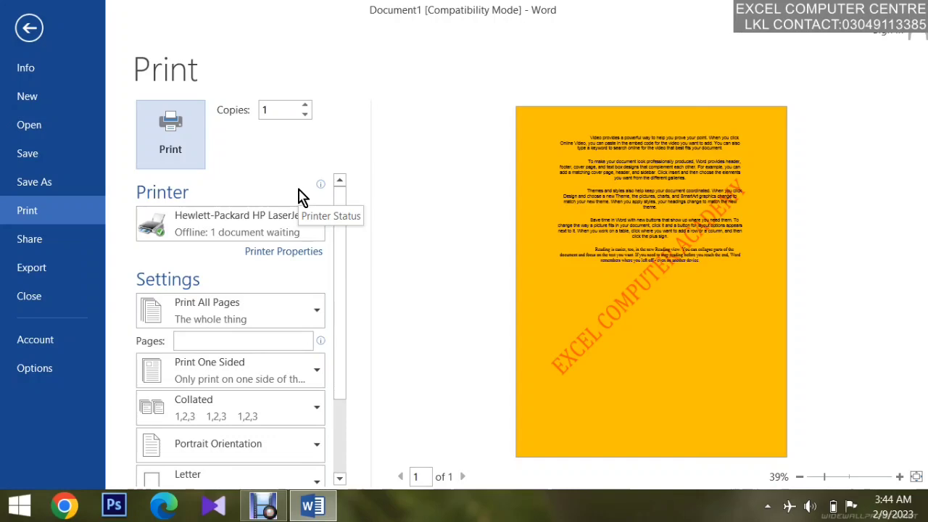
left_click(29, 27)
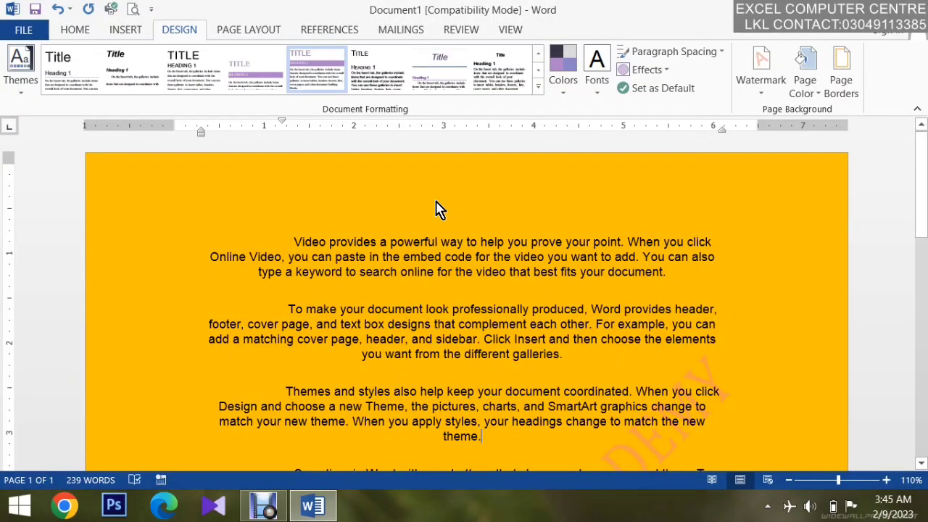
Apply a box page border with the triple-line style in standard red.
left_click(855, 86)
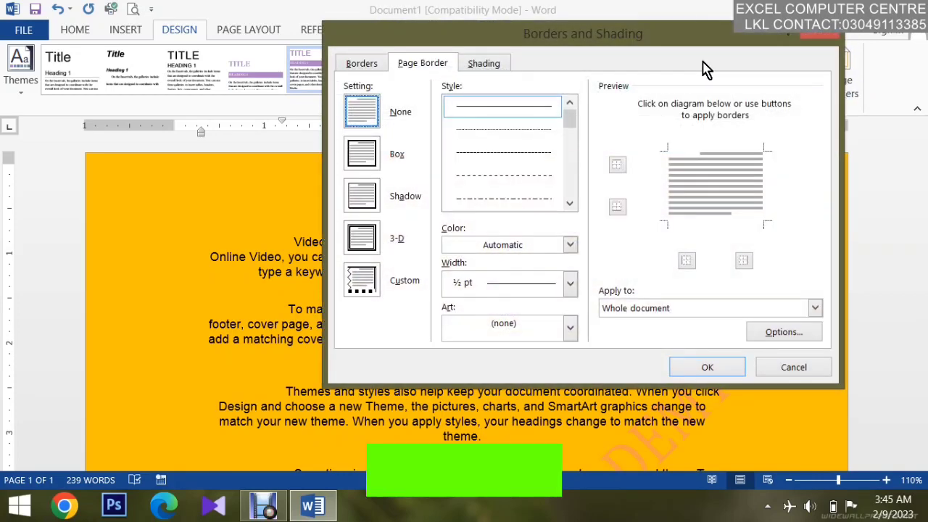
mouse_move(549, 42)
left_mouse_down()
mouse_move(686, 40)
mouse_move(613, 11)
left_mouse_up()
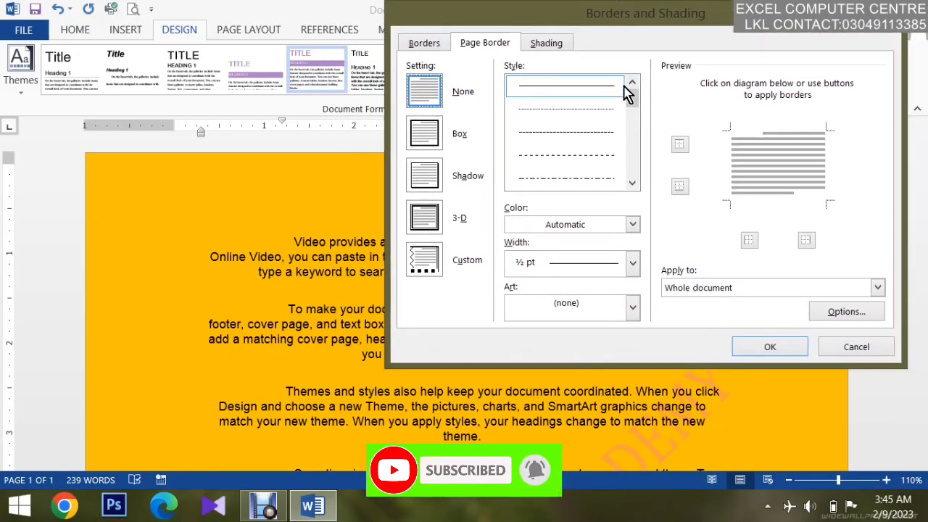
left_click_drag(630, 92, 635, 121)
left_click(608, 135)
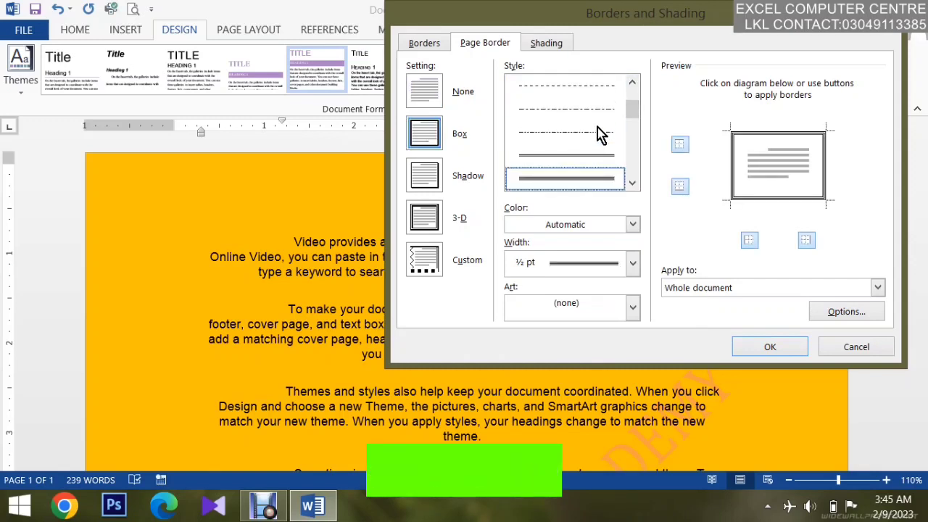
left_click(633, 225)
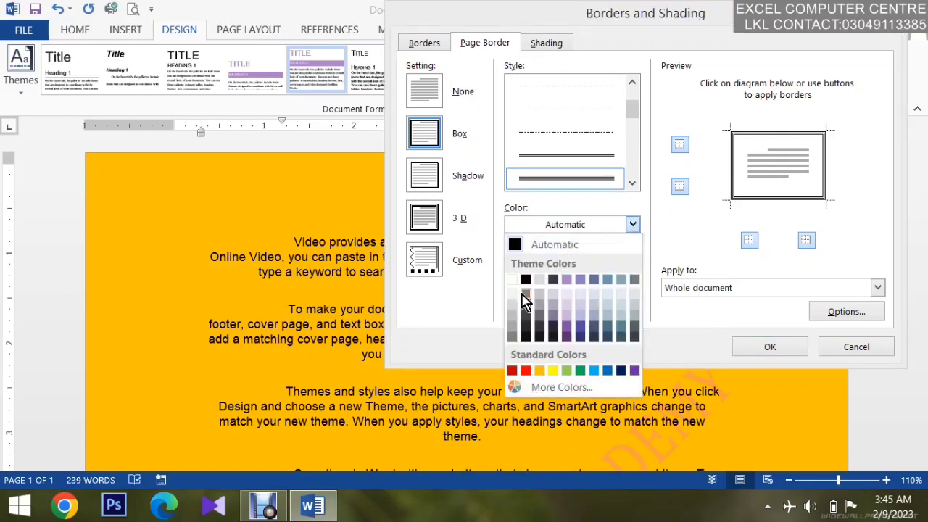
left_click(525, 372)
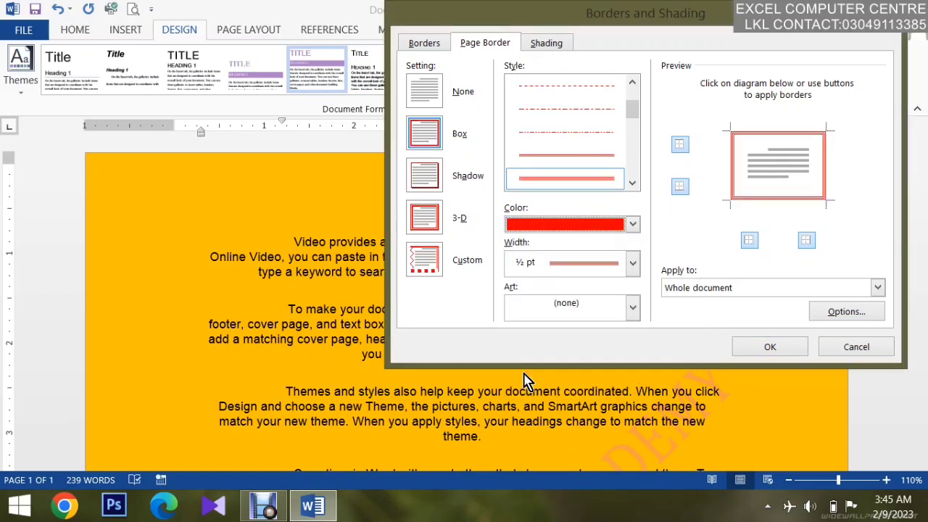
left_click(766, 347)
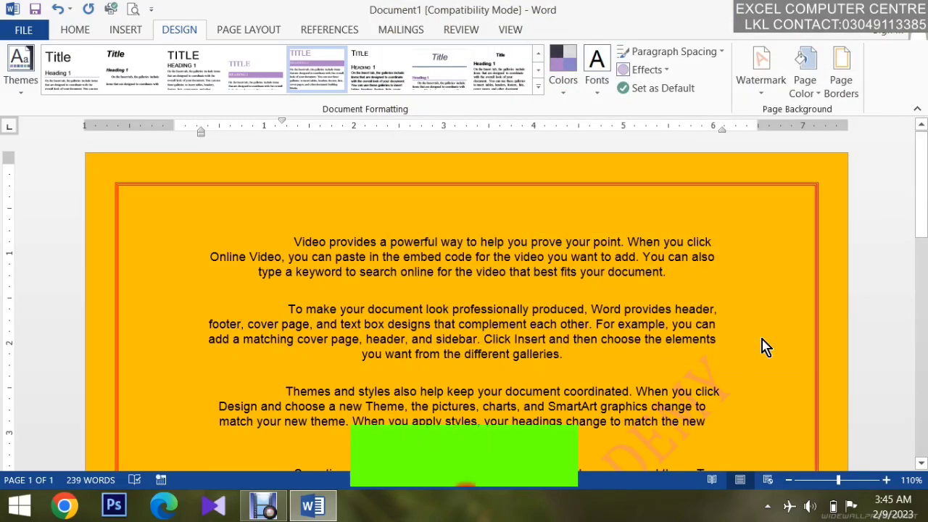
Choose the cake-slice art for the page border and keep it applied to the whole document.
left_click(842, 78)
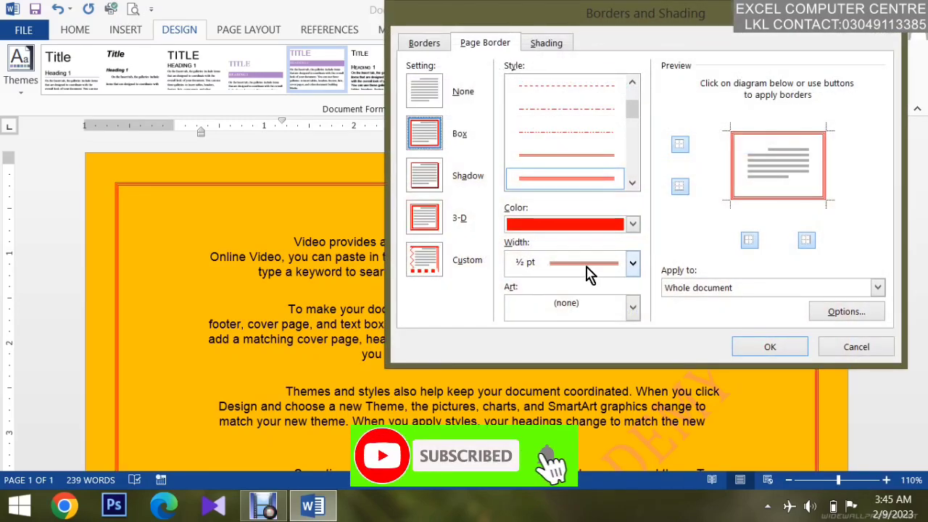
left_click(715, 290)
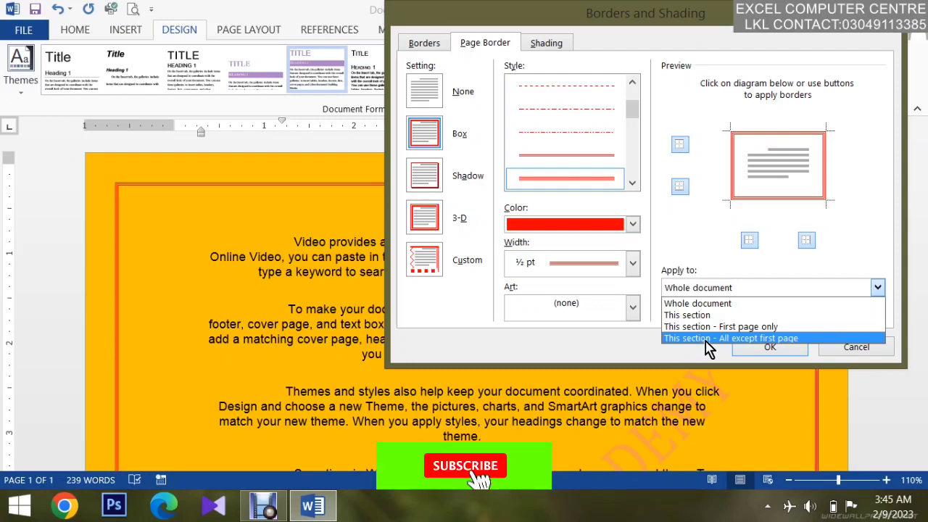
left_click(703, 301)
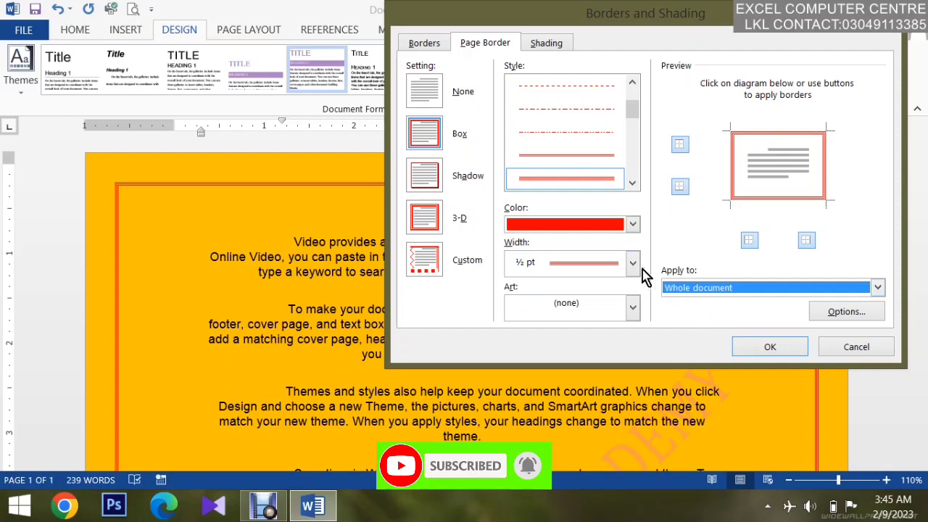
left_click(633, 310)
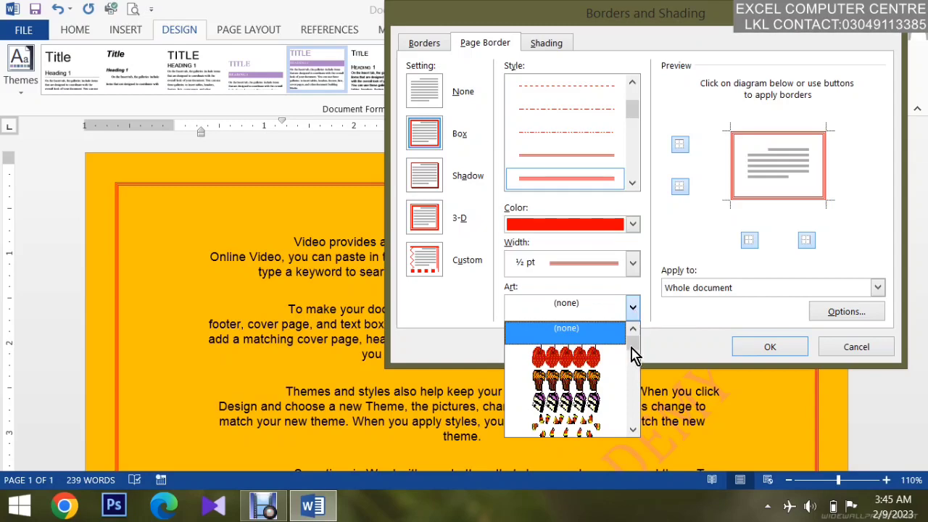
mouse_move(633, 353)
left_mouse_down()
mouse_move(641, 408)
mouse_move(632, 335)
left_mouse_up()
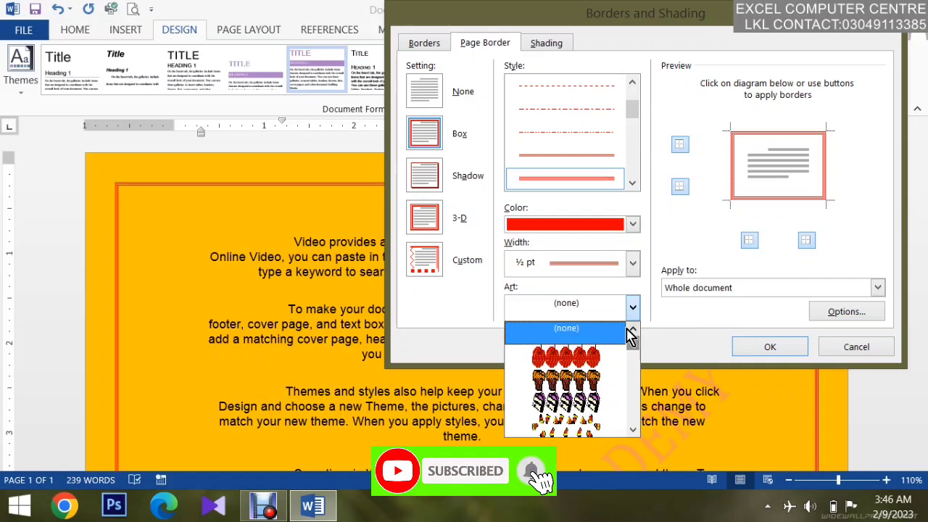
left_click(578, 403)
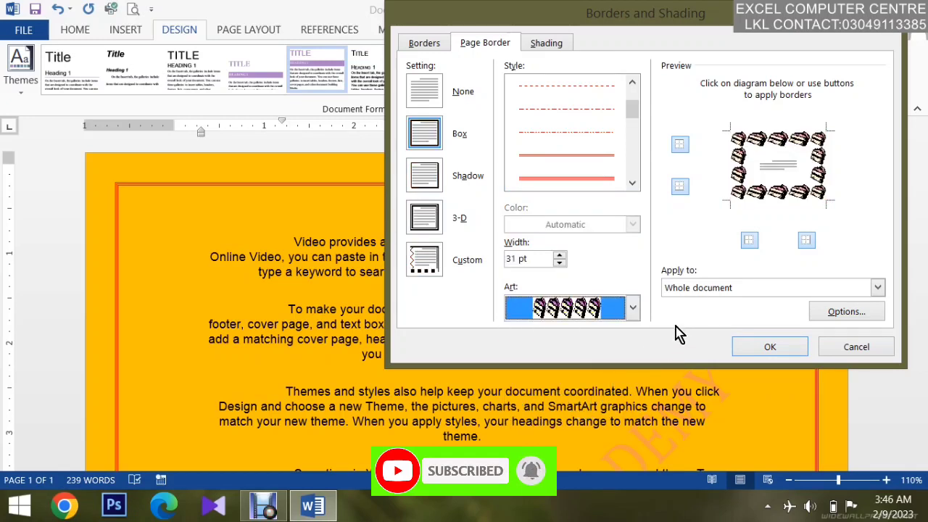
Reduce the cake art border's width to 15 pt and apply it to the page.
left_click(559, 262)
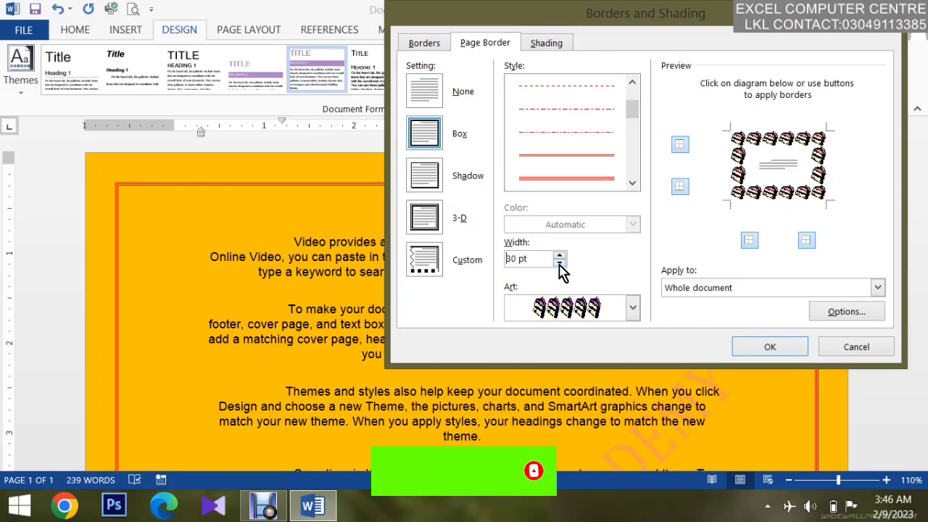
left_click(560, 262)
left_click(560, 263)
left_click(560, 263)
left_click(560, 262)
left_click(560, 264)
left_click(560, 263)
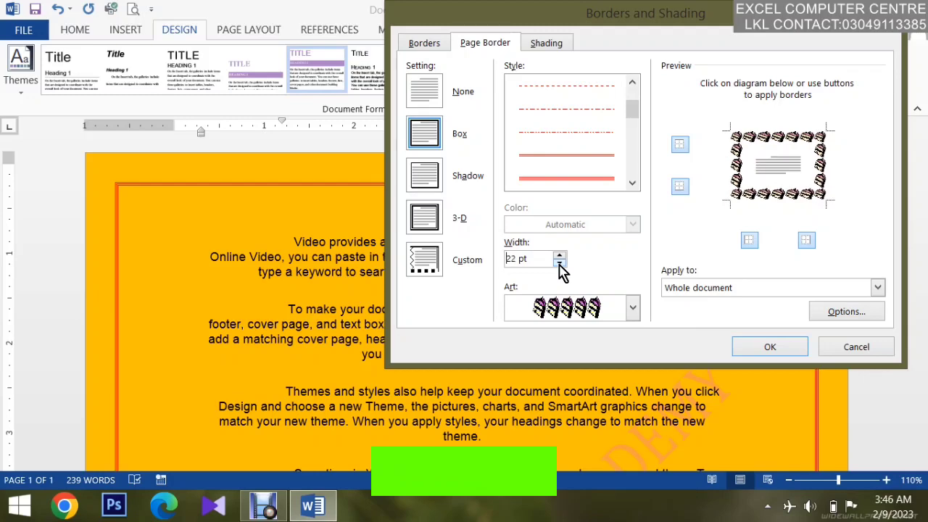
left_click(560, 263)
left_click(560, 263)
left_click(560, 263)
left_click(560, 264)
left_click(560, 263)
left_click(560, 264)
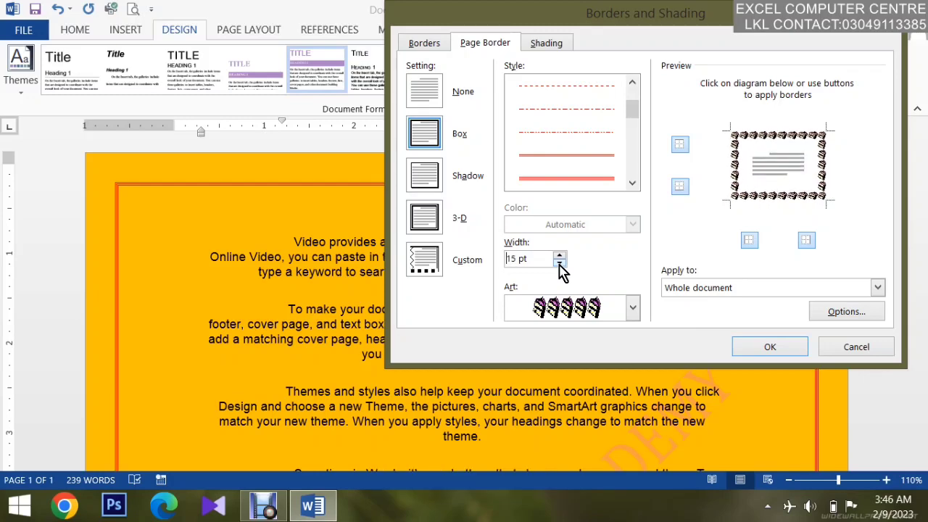
left_click(788, 350)
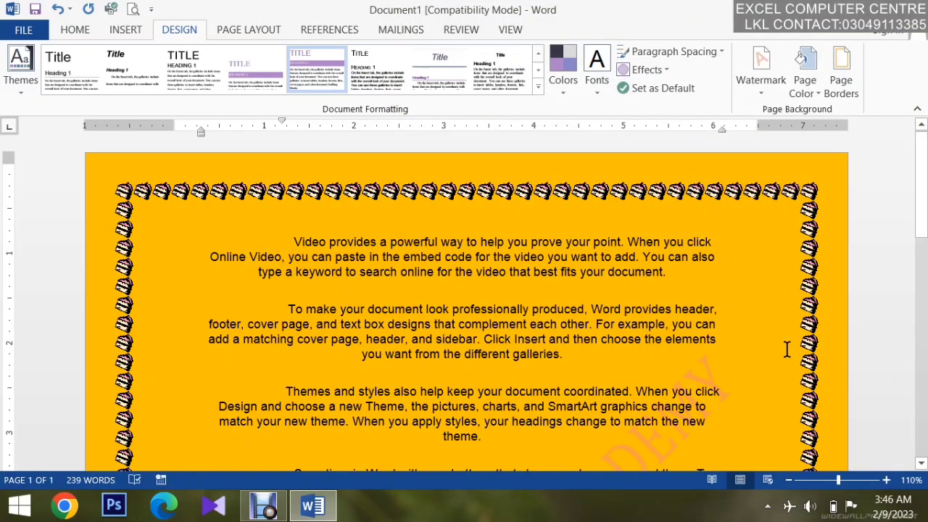
Review the cake art border on the page and in the print preview, and return to the document.
scroll(464, 290, "down", 8)
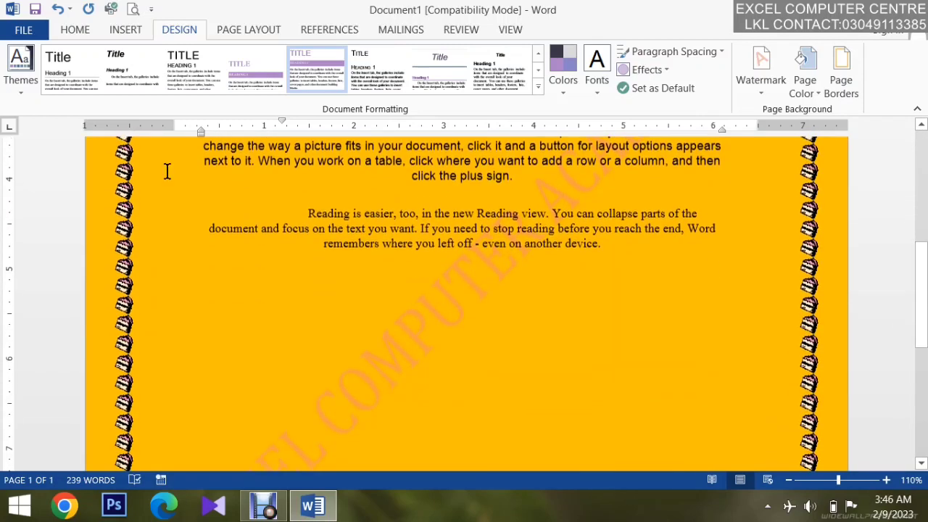
left_click(129, 10)
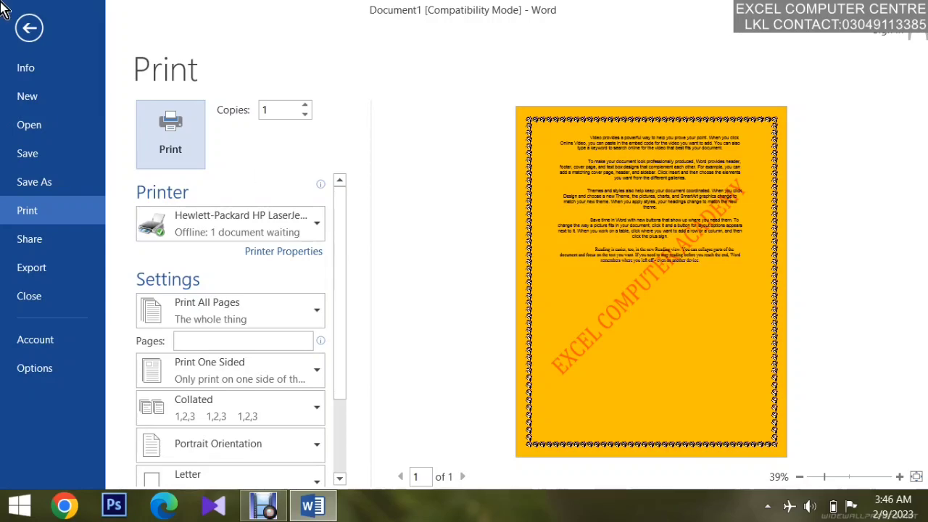
left_click(29, 29)
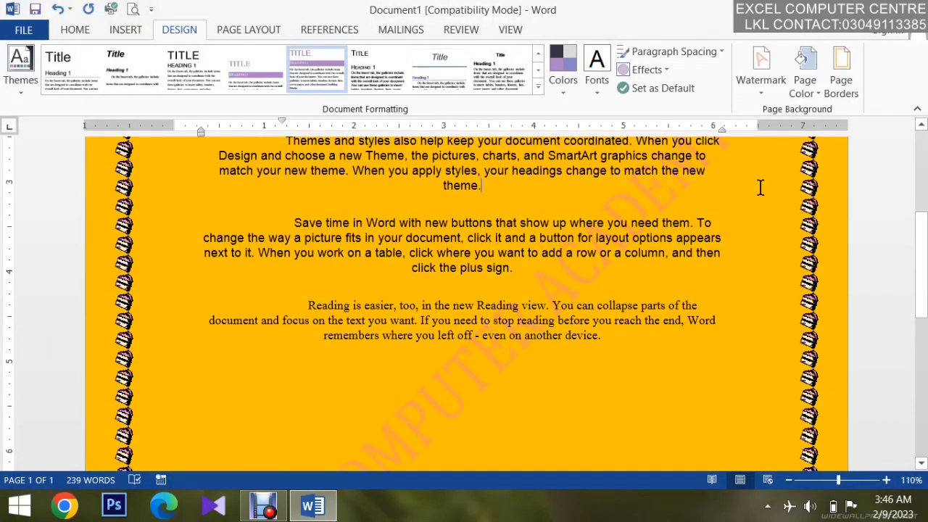
Try the Custom setting on the cake art page border and apply it.
left_click(852, 86)
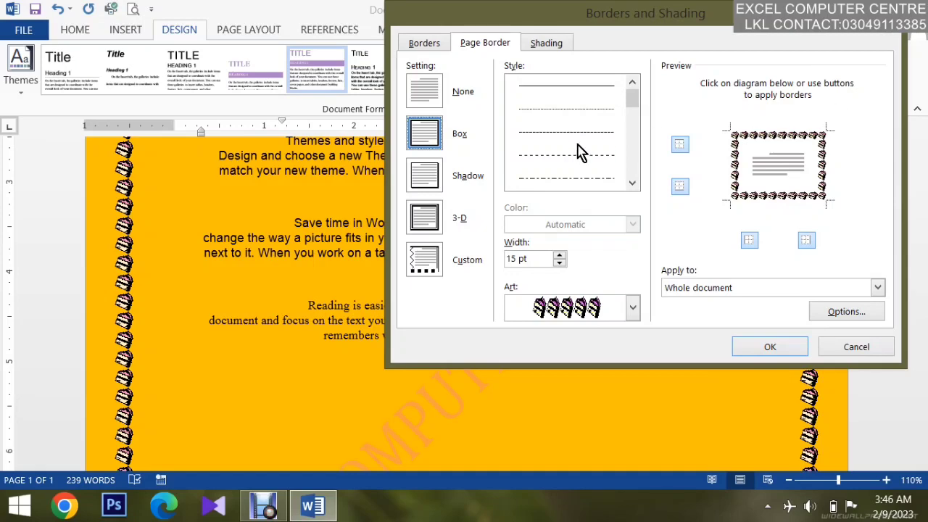
left_click(426, 261)
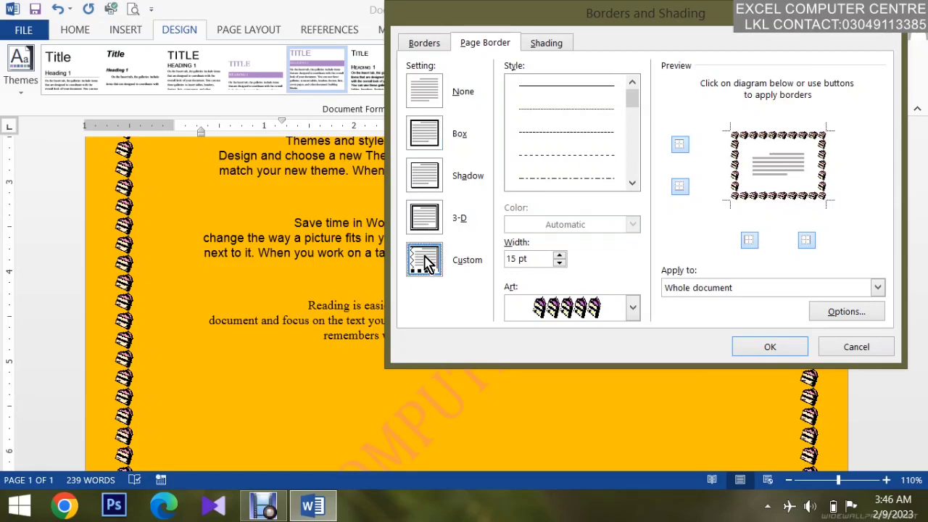
left_click(768, 347)
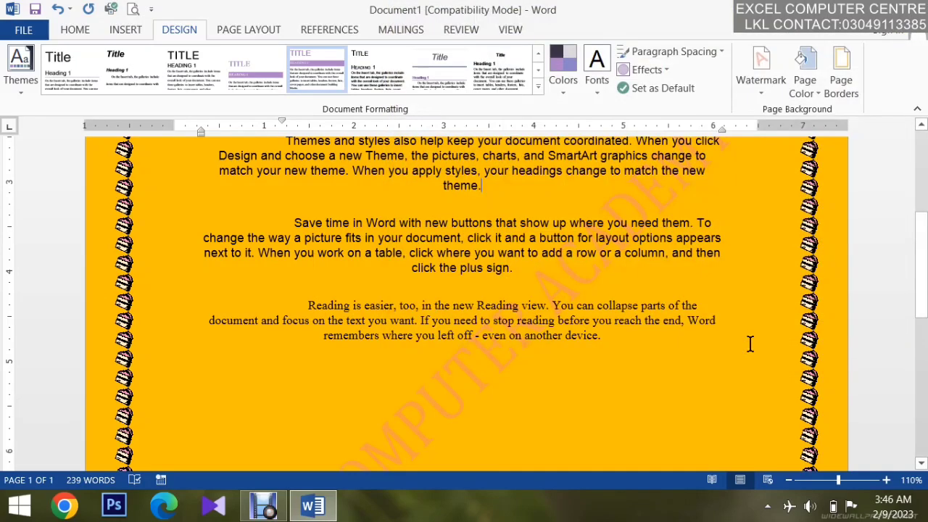
Choose the Box setting for the page border and remove its cake art.
left_click(843, 89)
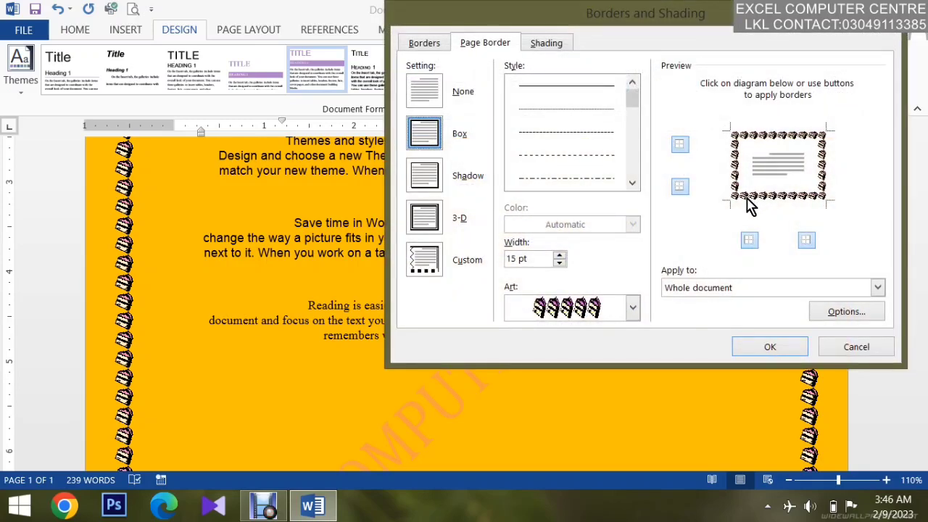
left_click(425, 180)
left_click(421, 144)
left_click(633, 307)
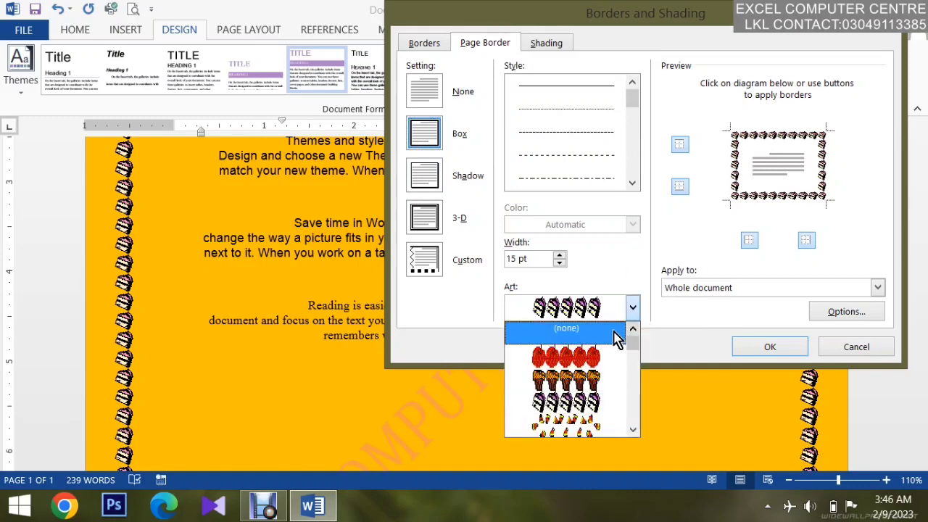
left_click(612, 328)
Set the page border to a 2 ¼ pt width and standard light blue, and apply it.
left_click(633, 264)
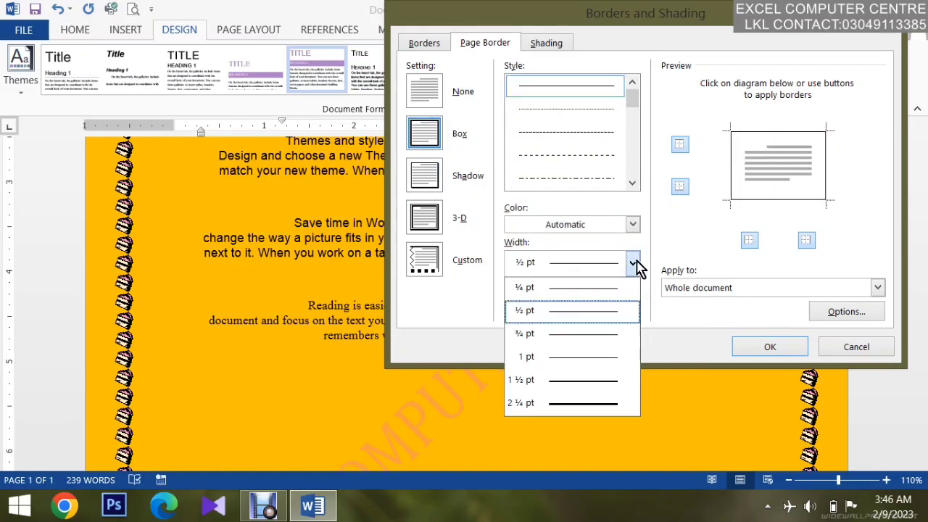
left_click(612, 404)
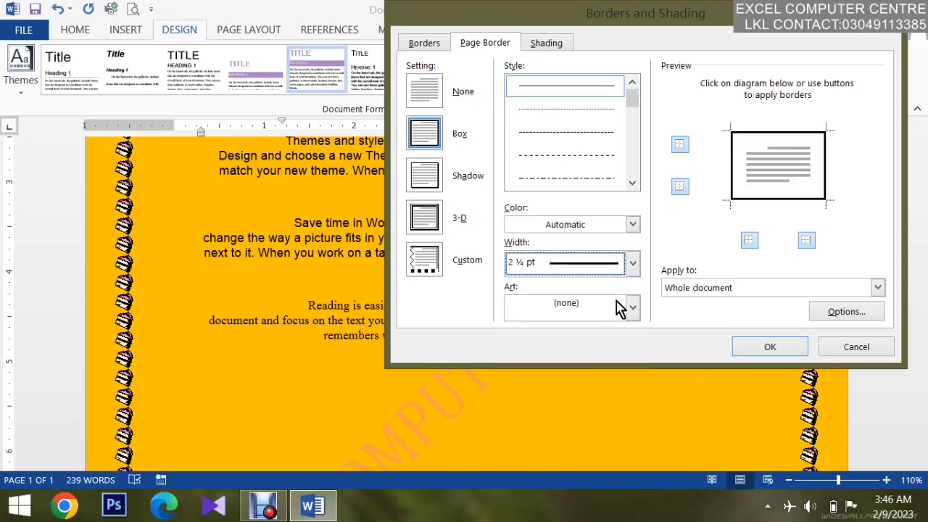
left_click(634, 225)
left_click(601, 373)
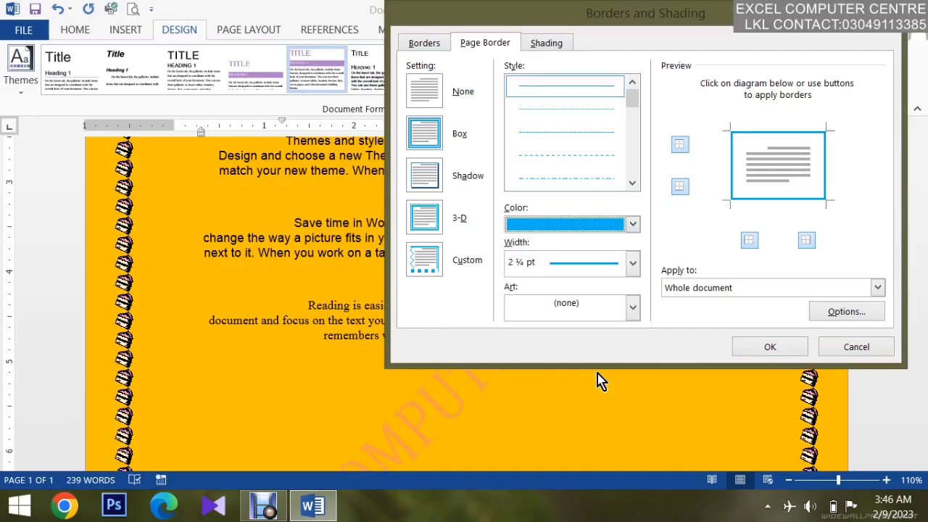
left_click(747, 350)
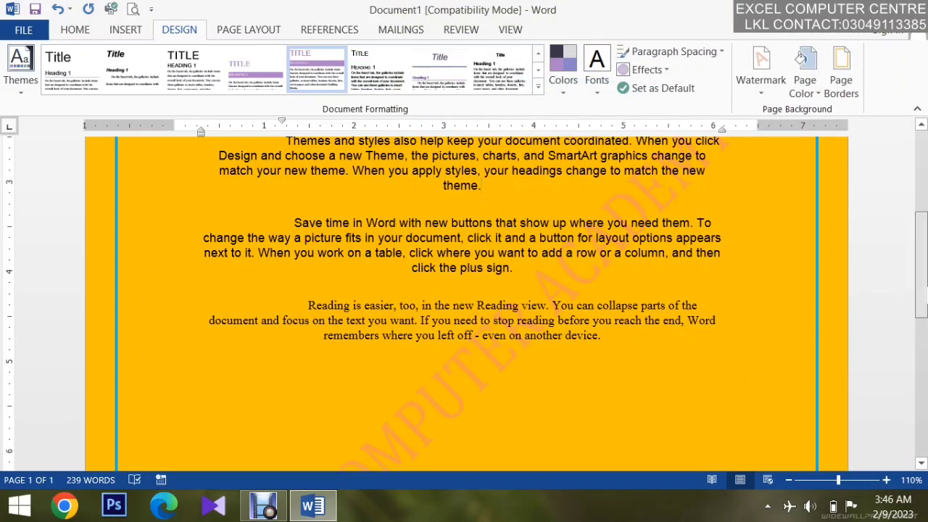
left_click_drag(921, 286, 927, 197)
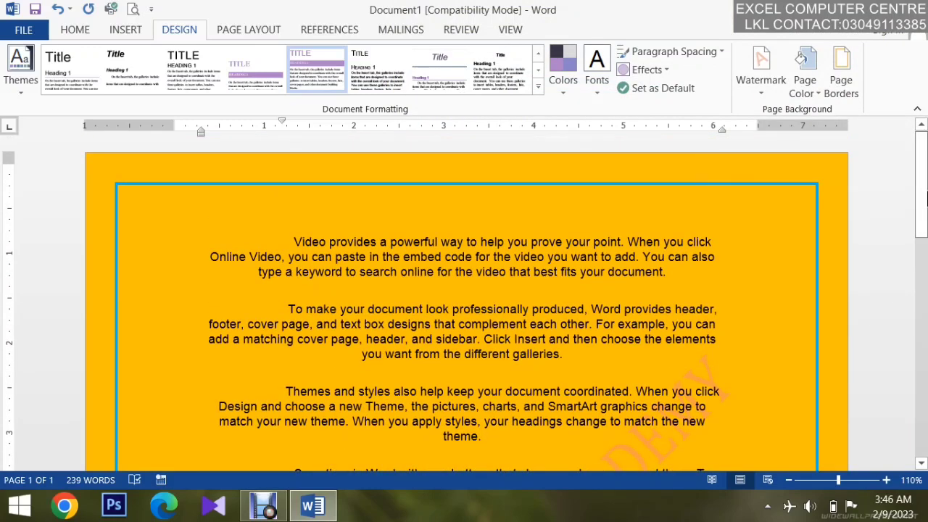